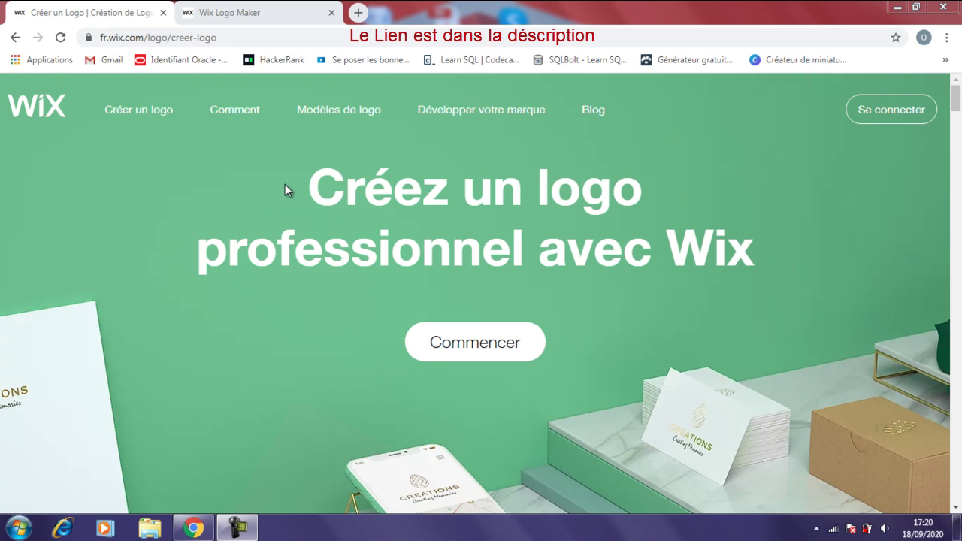
# Start a logo with Commencer, view the S'inscrire form, then close the Connexion tab.
pyautogui.click(211, 39)
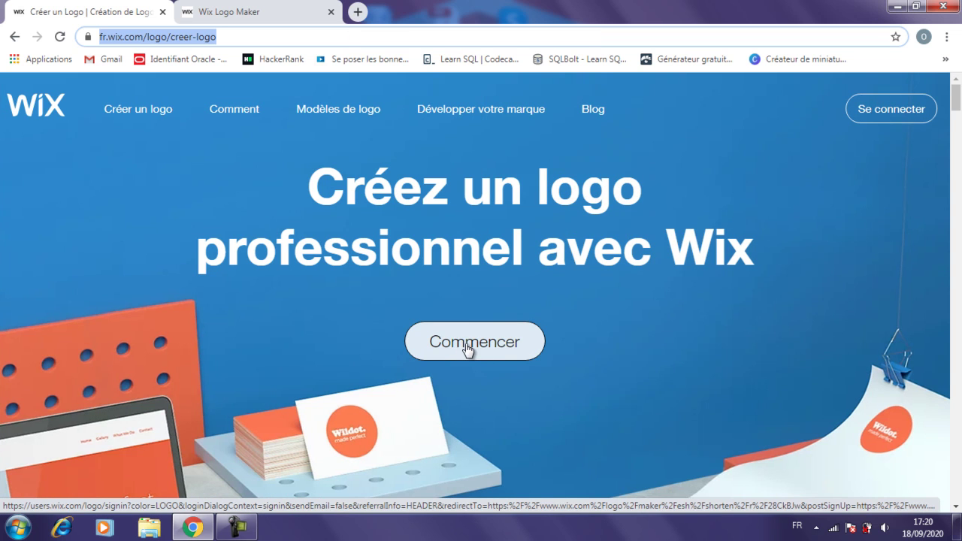
pyautogui.click(468, 347)
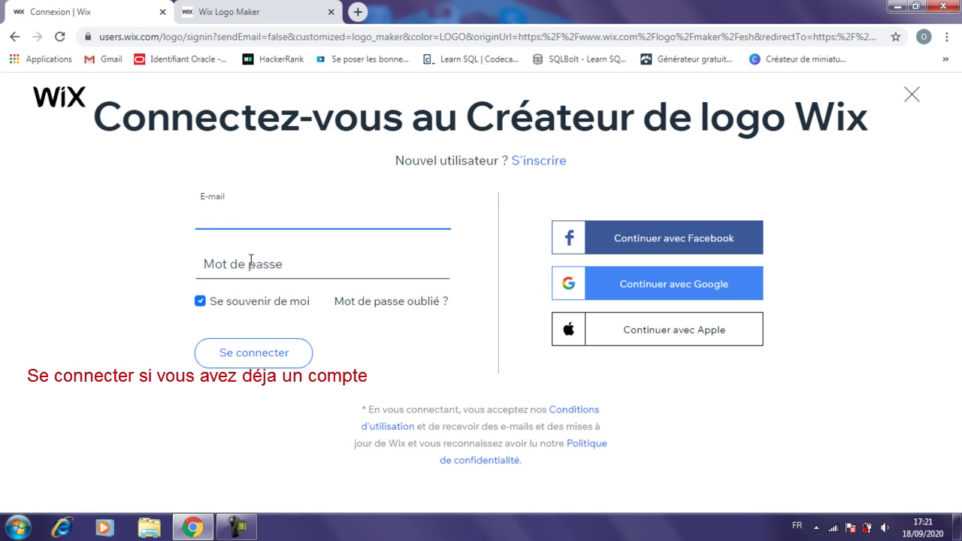
pyautogui.click(529, 167)
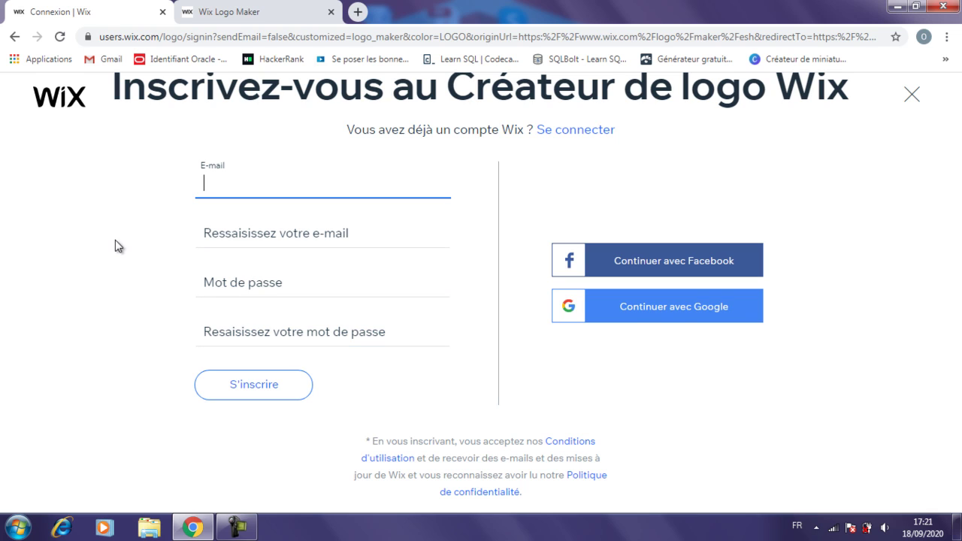
pyautogui.hotkey('ctrl', 'w')
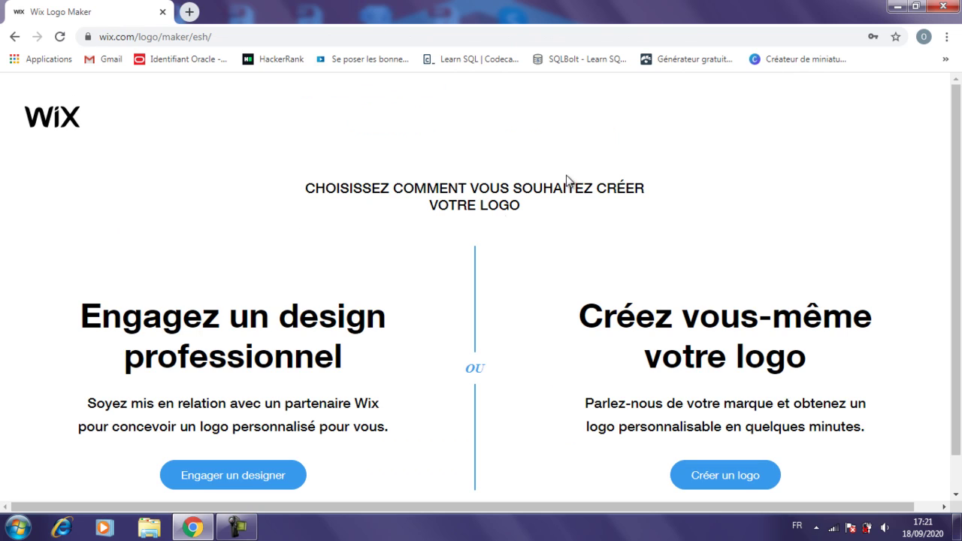
# Scroll to the creation options and choose 'Créer un logo' to design it yourself.
pyautogui.scroll(-1, 959, 142)
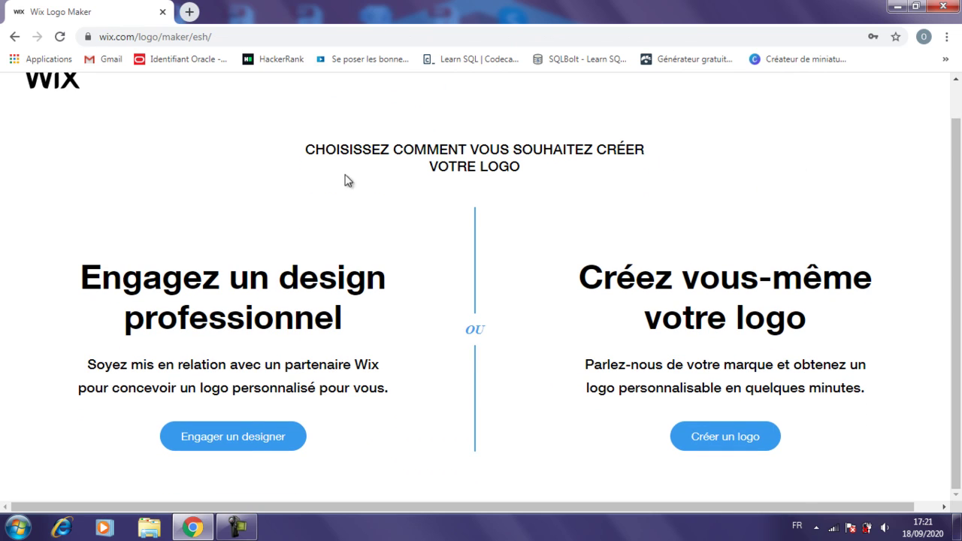
pyautogui.moveTo(78, 283)
pyautogui.mouseDown()
pyautogui.moveTo(220, 291)
pyautogui.moveTo(343, 318)
pyautogui.mouseUp()
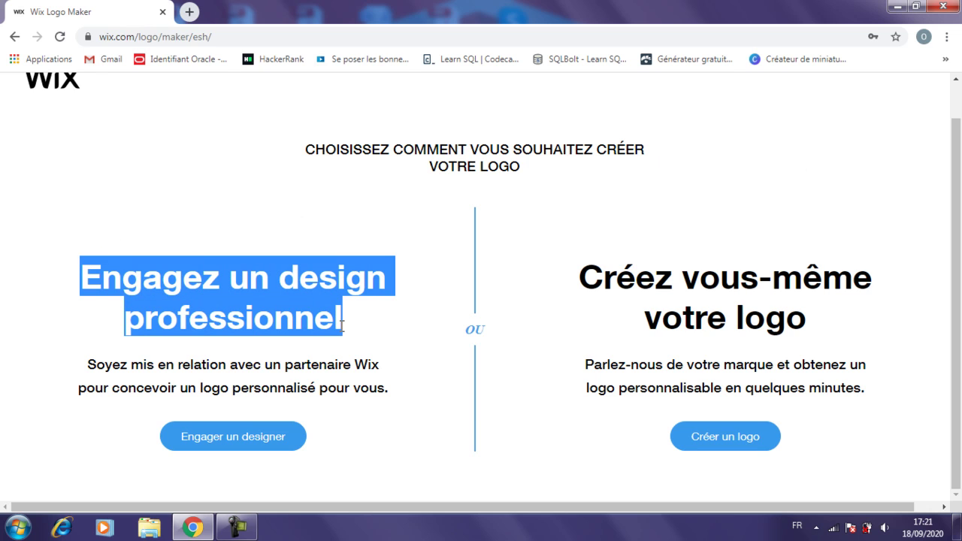
pyautogui.moveTo(577, 279); pyautogui.dragTo(816, 323)
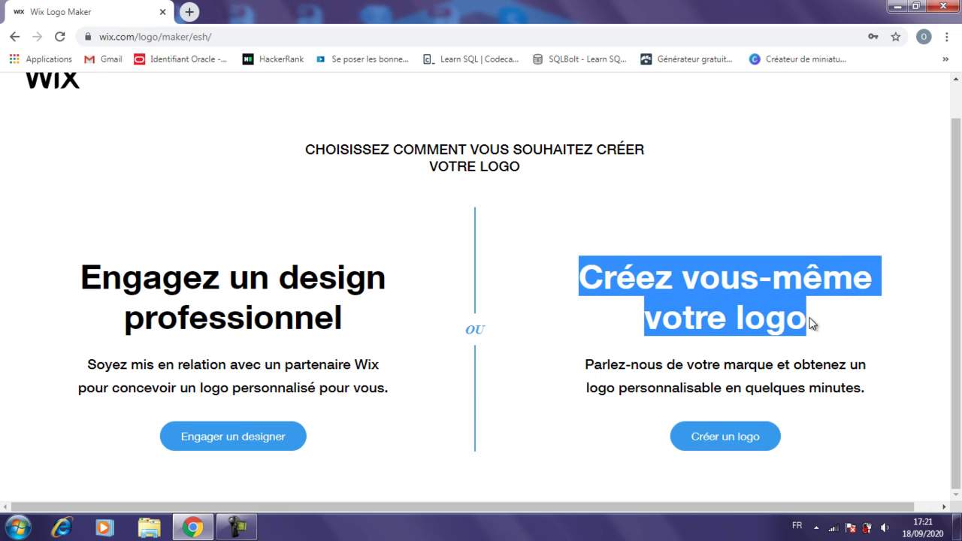
pyautogui.click(826, 351)
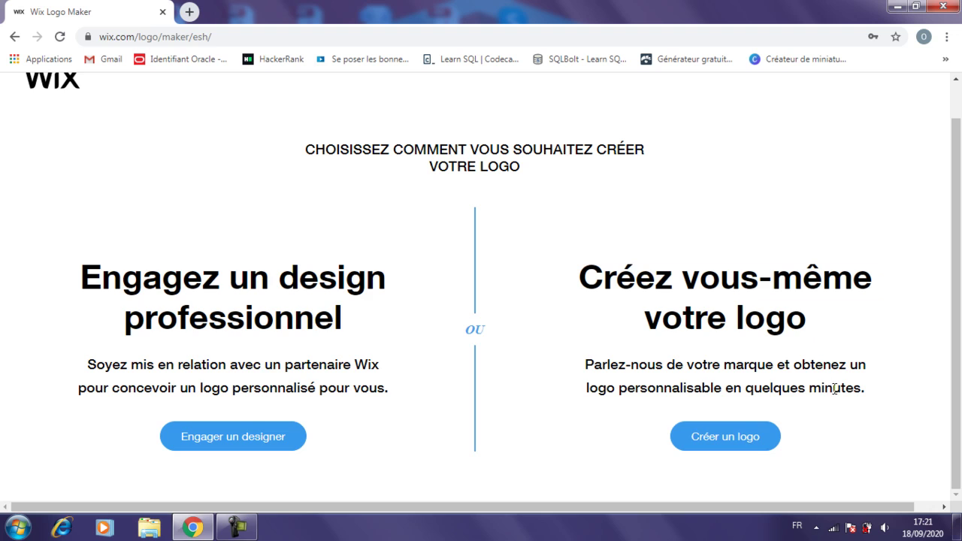
pyautogui.click(736, 447)
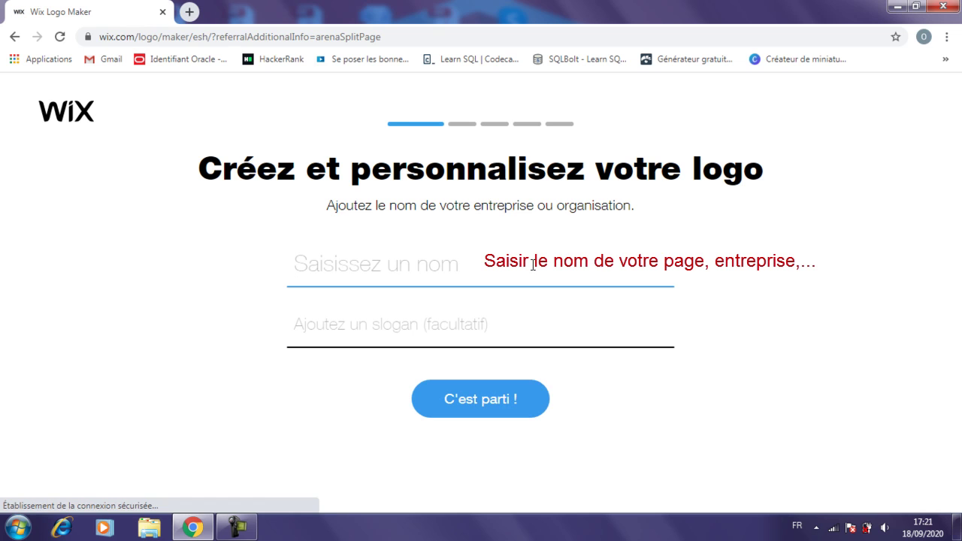
# Enter the business name 'Djerbien DEV', fixing the missing 'n', and submit with C'est parti !
pyautogui.write('Dje')
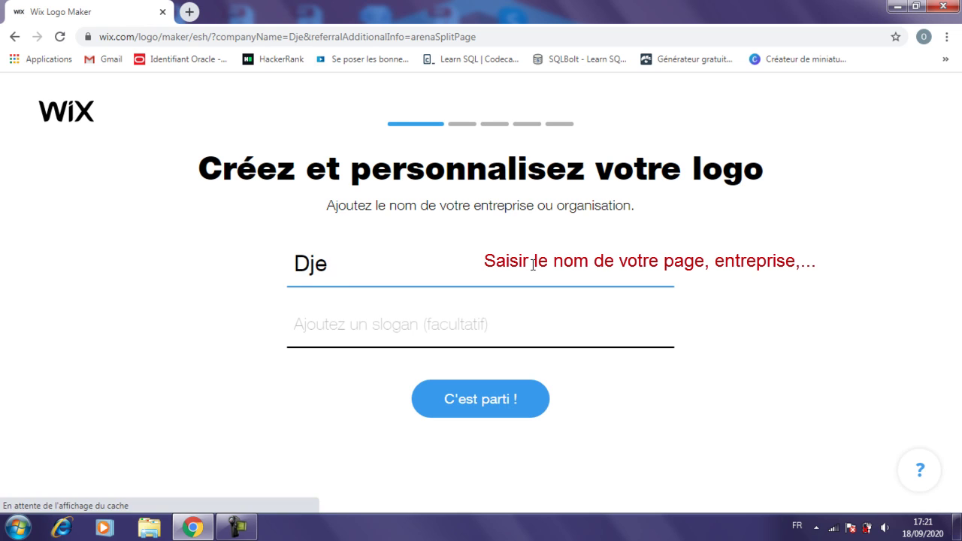
pyautogui.write('rbie ')
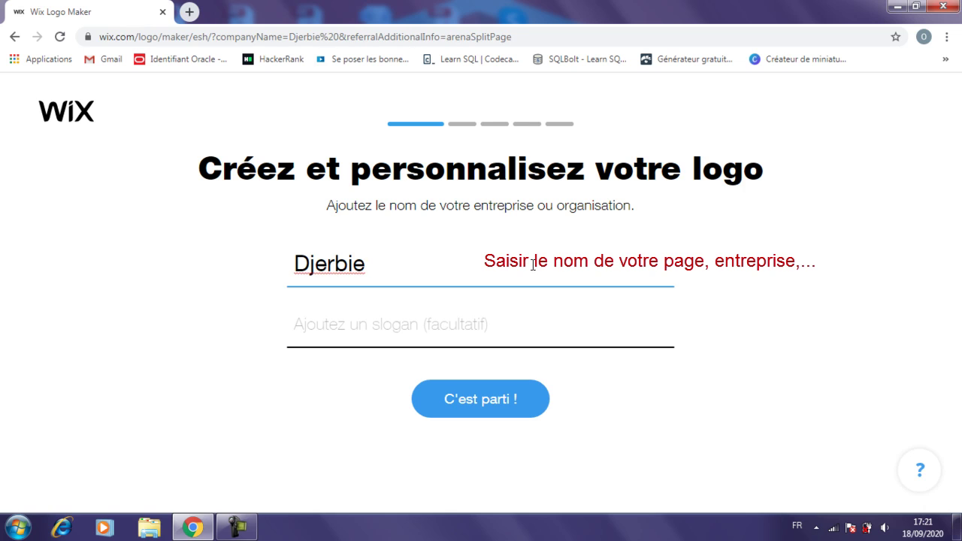
pyautogui.write('DEV')
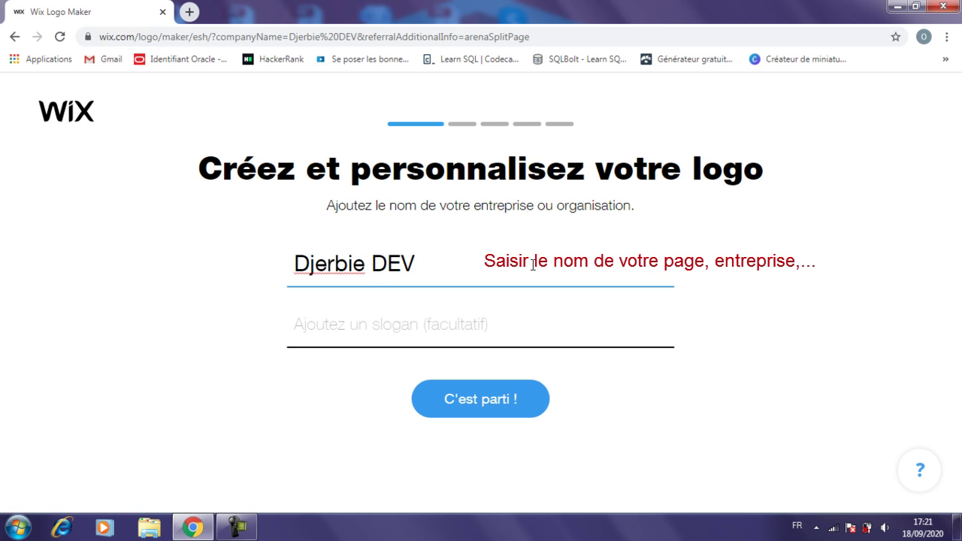
pyautogui.click(365, 265)
pyautogui.write('n')
pyautogui.click(125, 297)
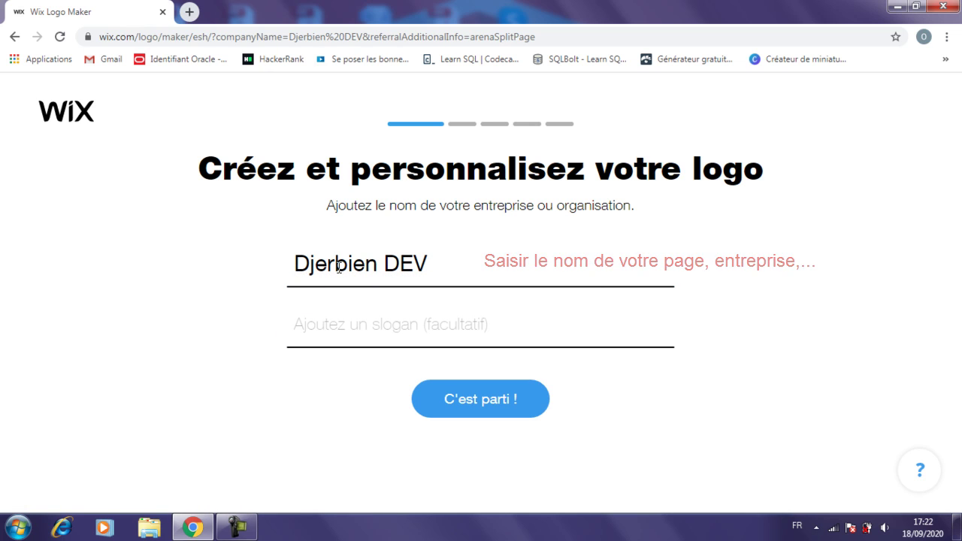
pyautogui.doubleClick(362, 267)
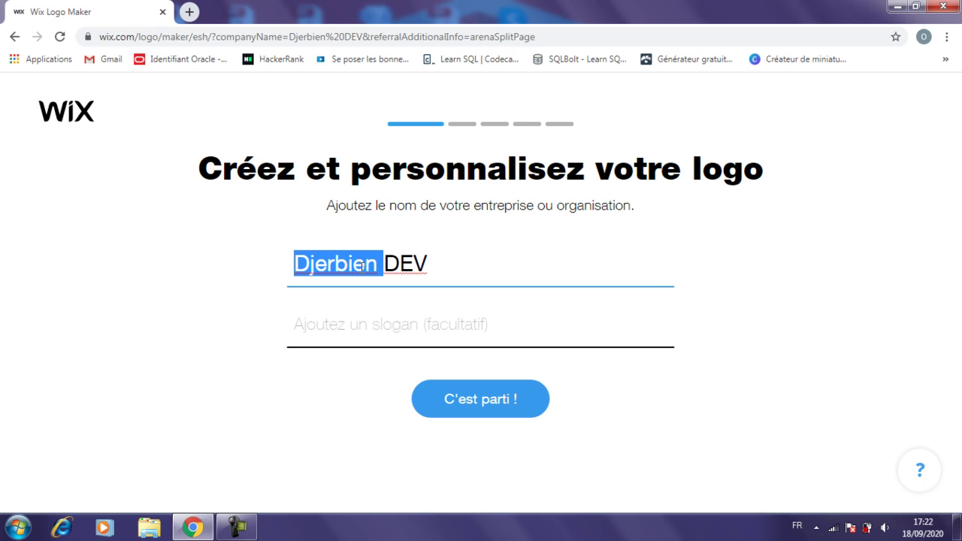
pyautogui.tripleClick(362, 264)
pyautogui.click(184, 272)
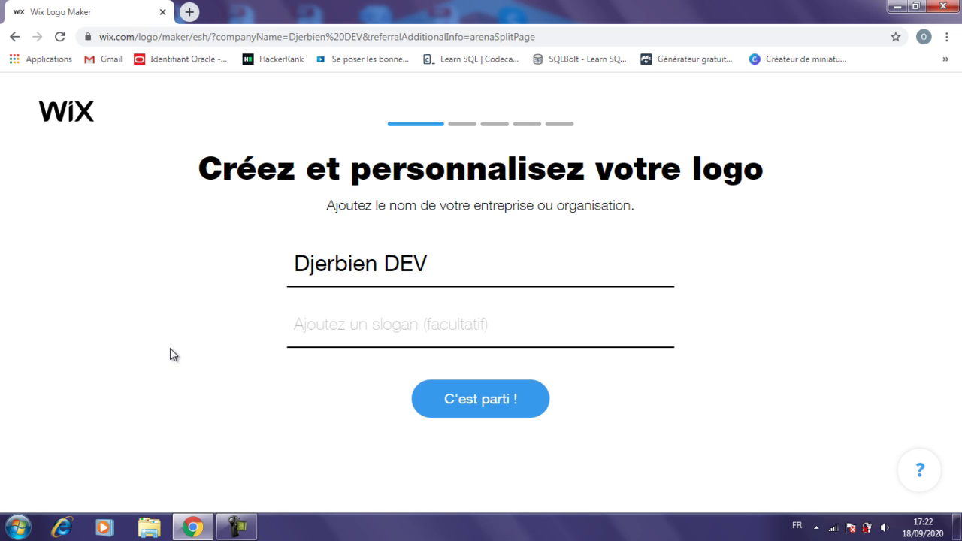
pyautogui.click(451, 404)
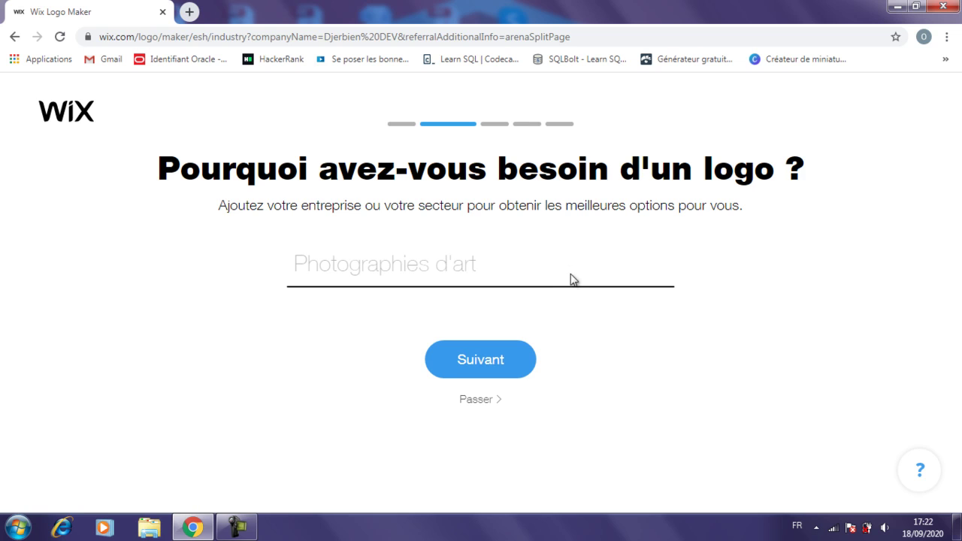
# Skip the industry question, select all ten impressions from Dynamique to Branché, and continue.
pyautogui.click(518, 364)
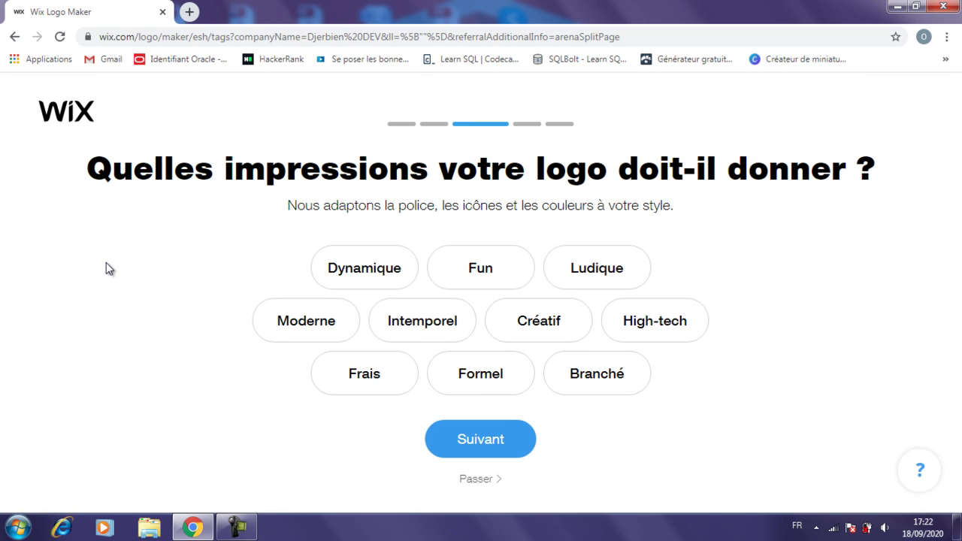
pyautogui.click(319, 268)
pyautogui.click(462, 274)
pyautogui.click(586, 278)
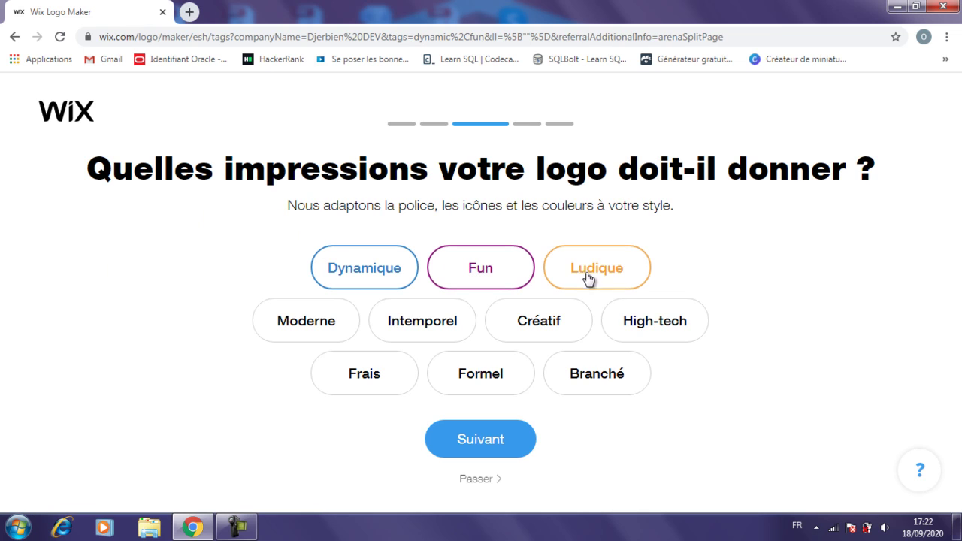
pyautogui.click(639, 319)
pyautogui.click(547, 315)
pyautogui.click(436, 314)
pyautogui.click(321, 318)
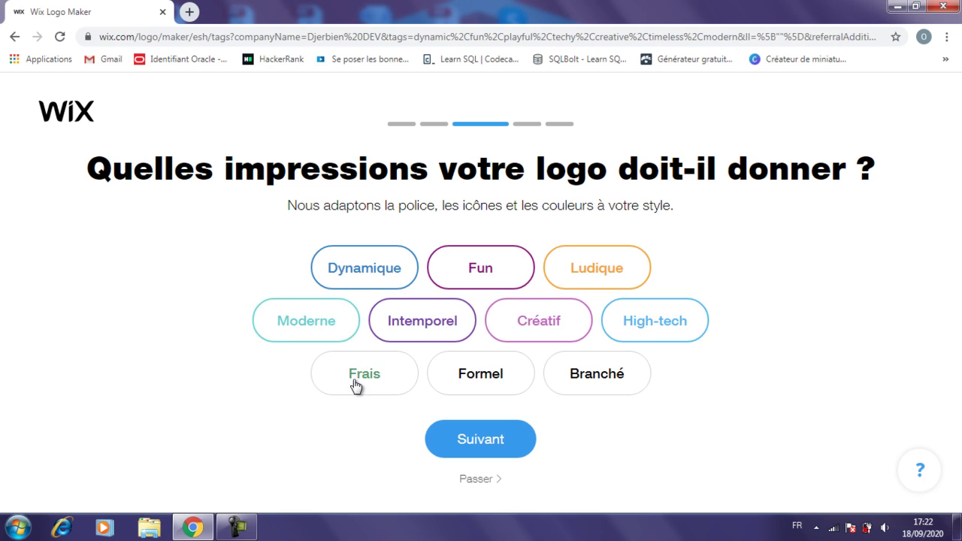
pyautogui.click(357, 384)
pyautogui.click(469, 383)
pyautogui.click(593, 377)
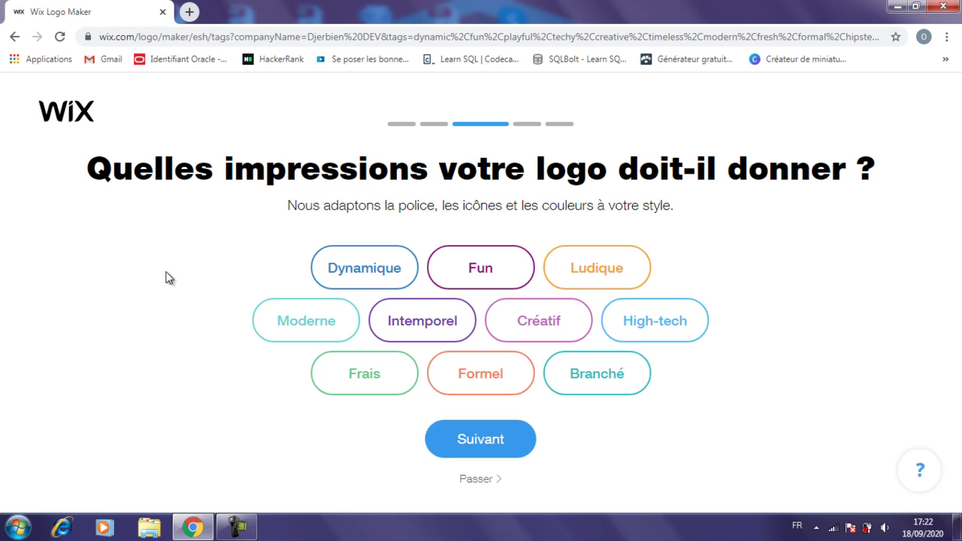
pyautogui.click(454, 436)
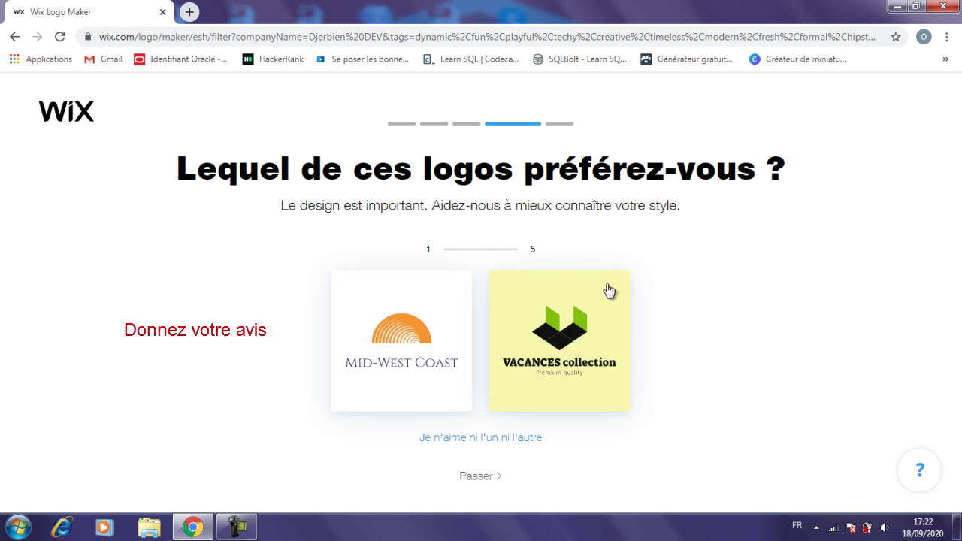
# Answer the five logo comparisons, preferring VACANCES, HomeKit, Pi Professional Imagery and two more.
pyautogui.click(579, 368)
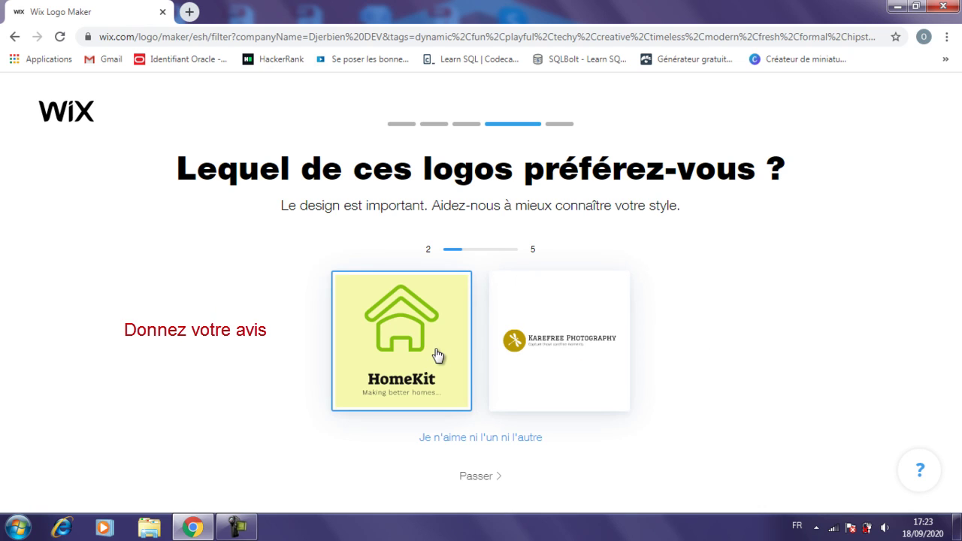
pyautogui.click(546, 365)
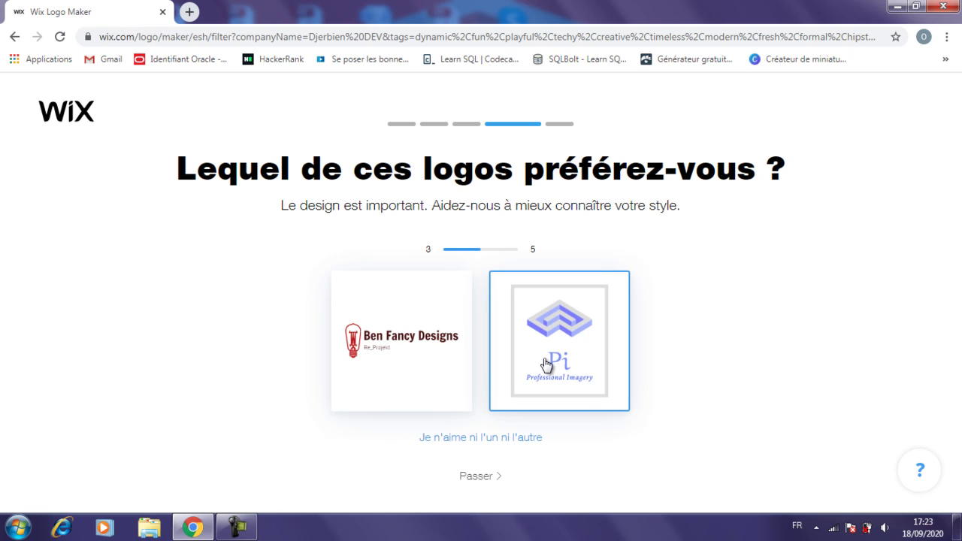
pyautogui.click(546, 364)
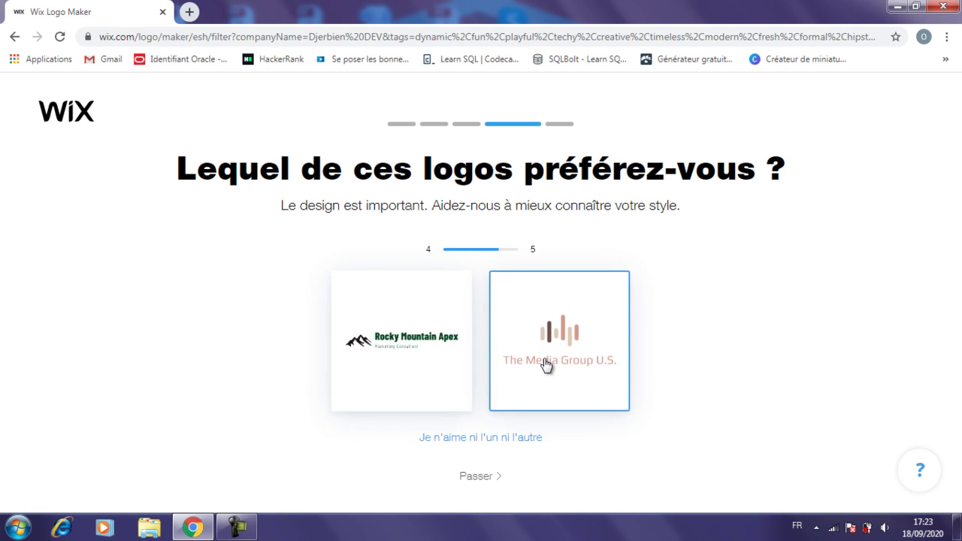
pyautogui.click(546, 365)
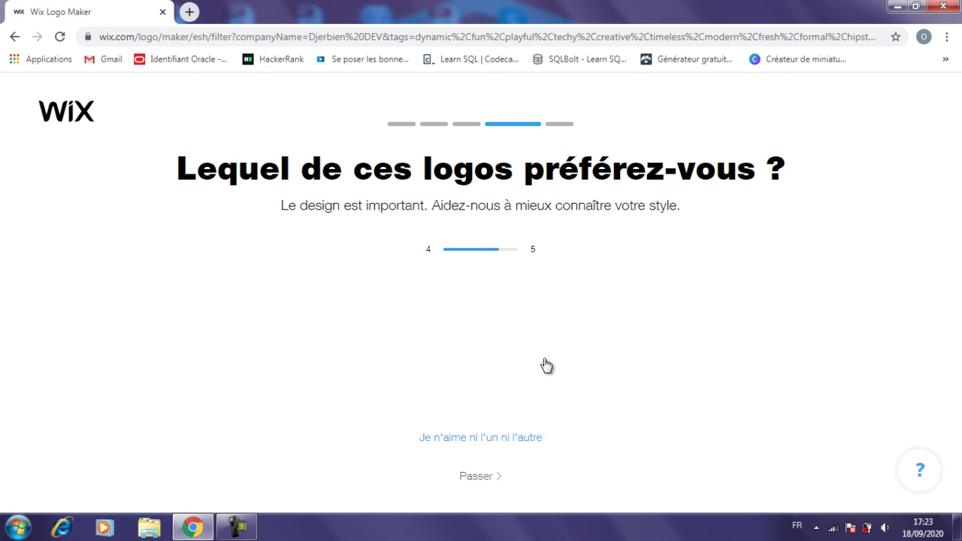
pyautogui.click(546, 365)
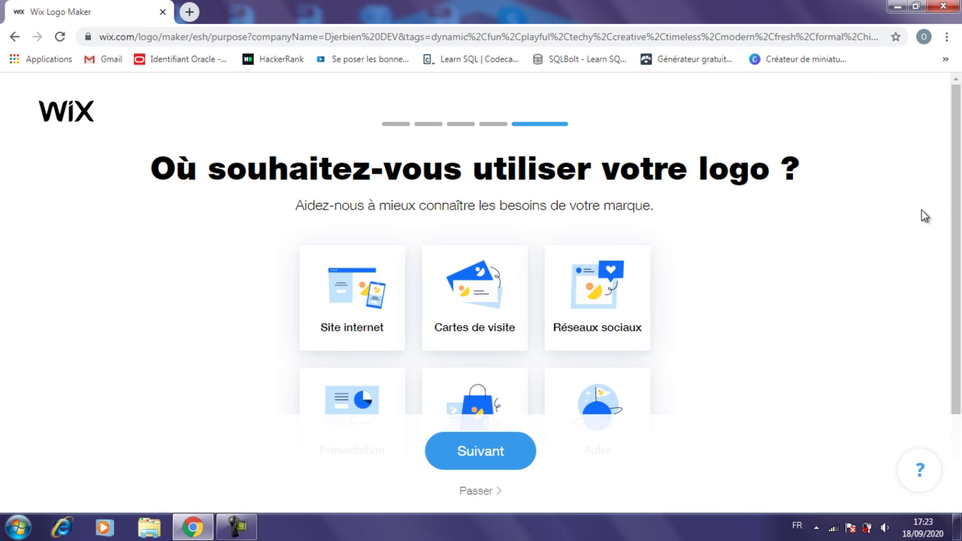
# Mark Réseaux sociaux as the logo's use and continue to the template gallery.
pyautogui.moveTo(960, 219); pyautogui.dragTo(959, 282)
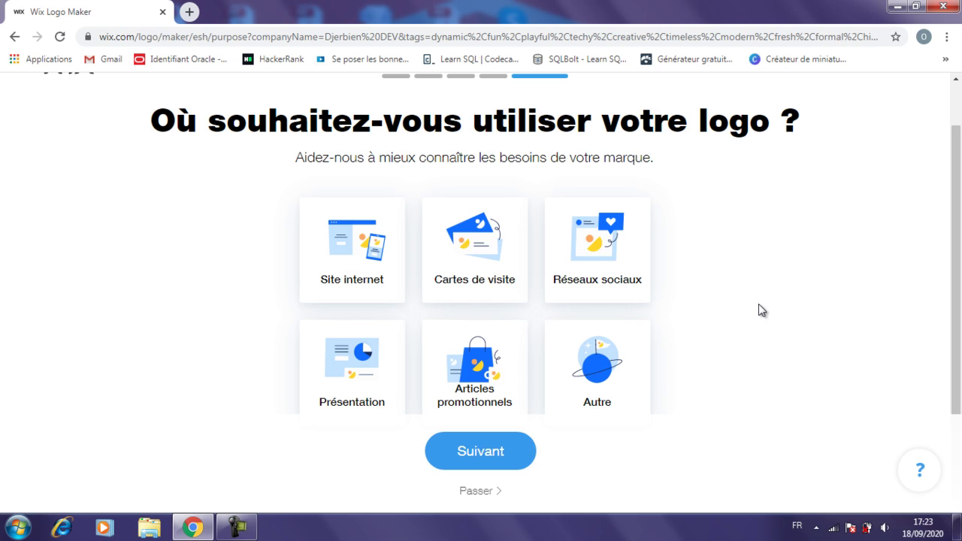
pyautogui.click(614, 246)
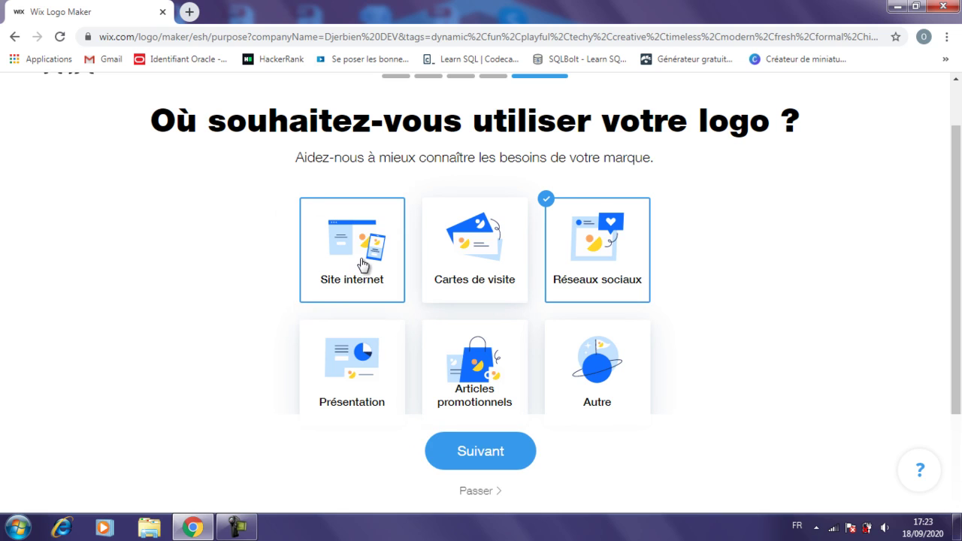
pyautogui.click(476, 457)
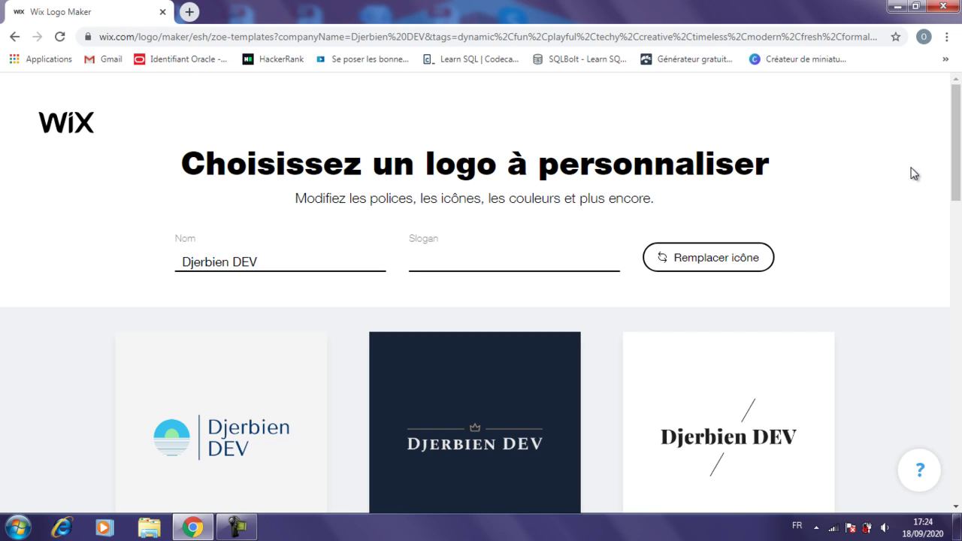
# Browse the generated templates and customise the orange hexagon Djerbien DEV design.
pyautogui.scroll(-2, 958, 154)
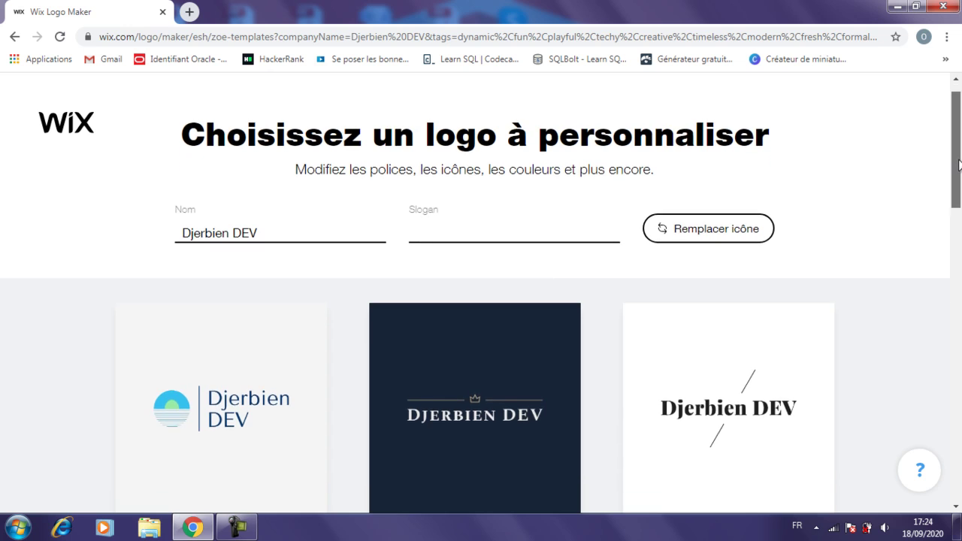
pyautogui.scroll(-1, 959, 188)
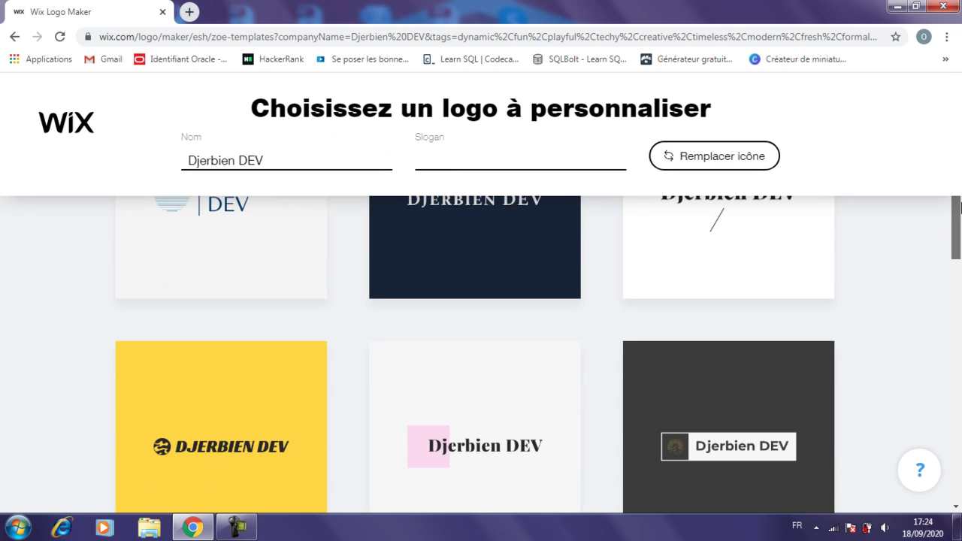
pyautogui.moveTo(960, 206); pyautogui.dragTo(960, 453)
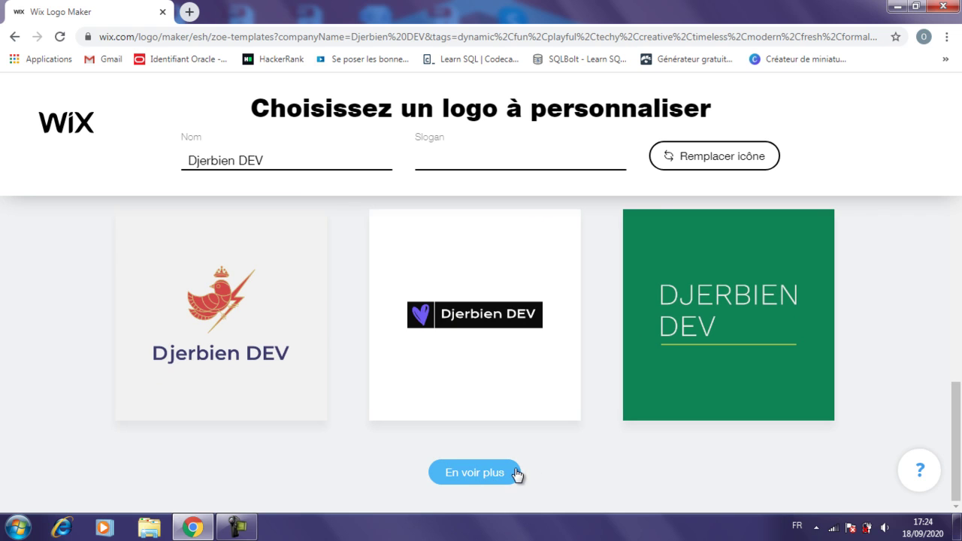
pyautogui.moveTo(959, 421)
pyautogui.mouseDown()
pyautogui.moveTo(960, 159)
pyautogui.moveTo(959, 346)
pyautogui.mouseUp()
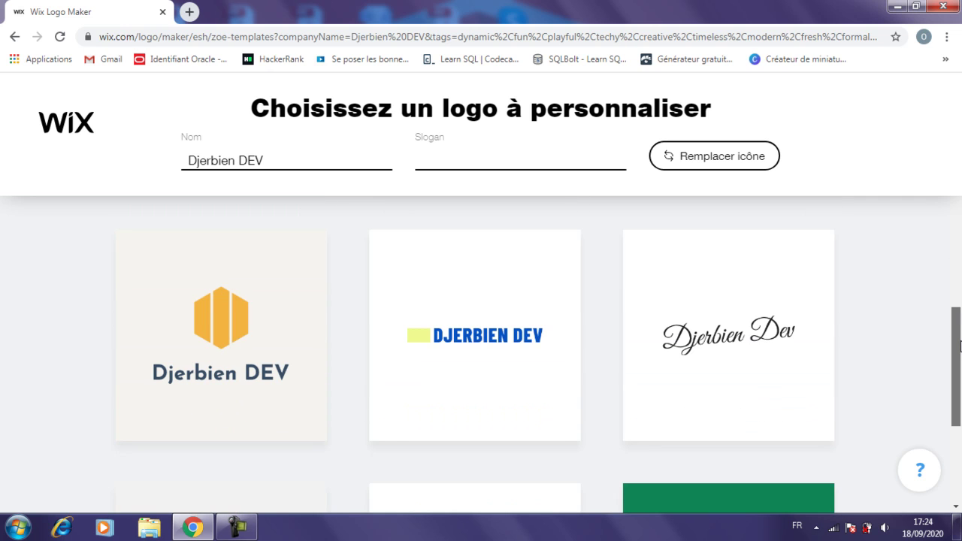
pyautogui.scroll(-2, 959, 390)
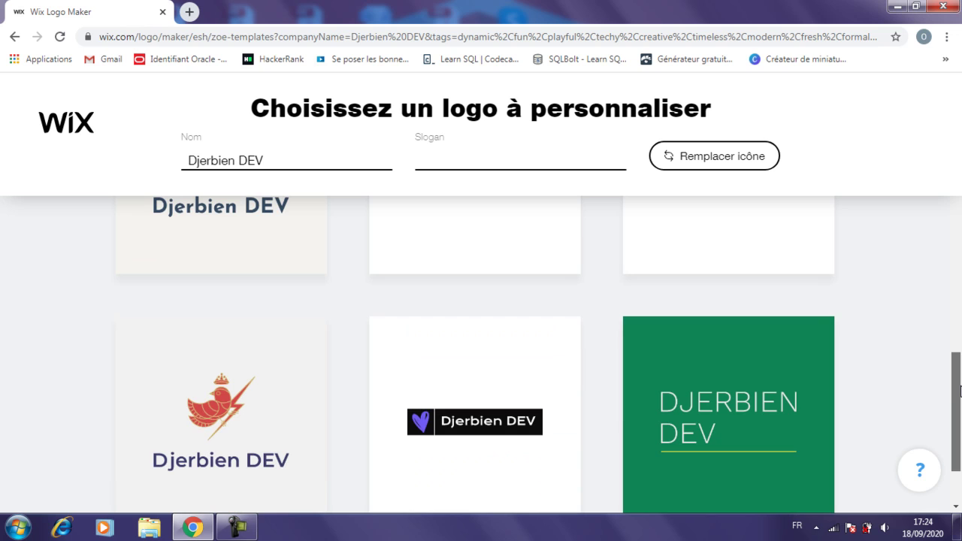
pyautogui.moveTo(960, 390); pyautogui.dragTo(959, 361)
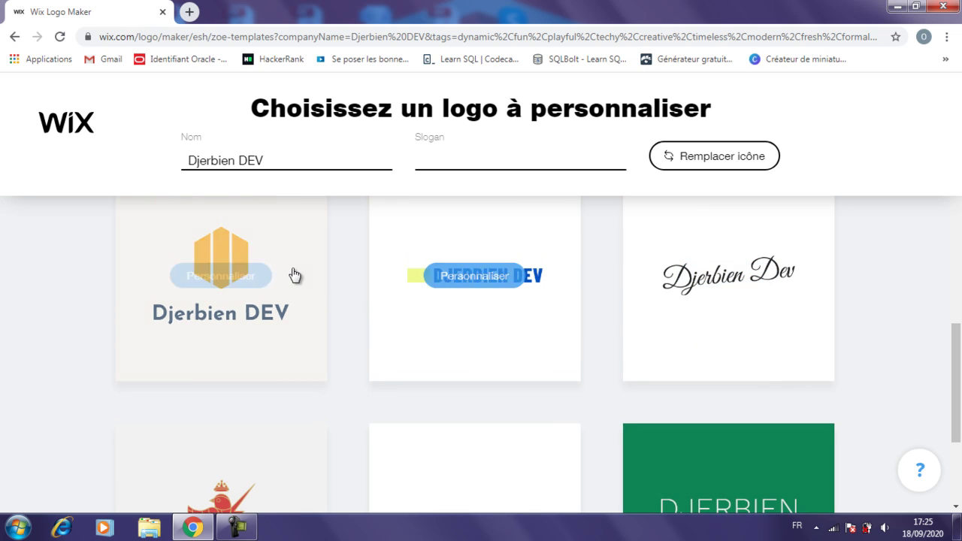
pyautogui.click(251, 283)
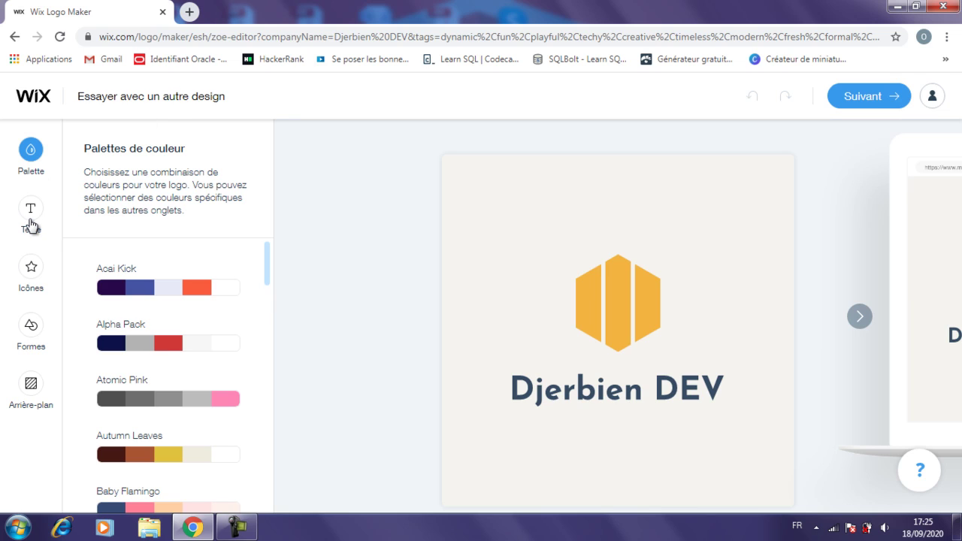
# Look at the icon options, then apply the Acai Kick colour palette.
pyautogui.click(31, 271)
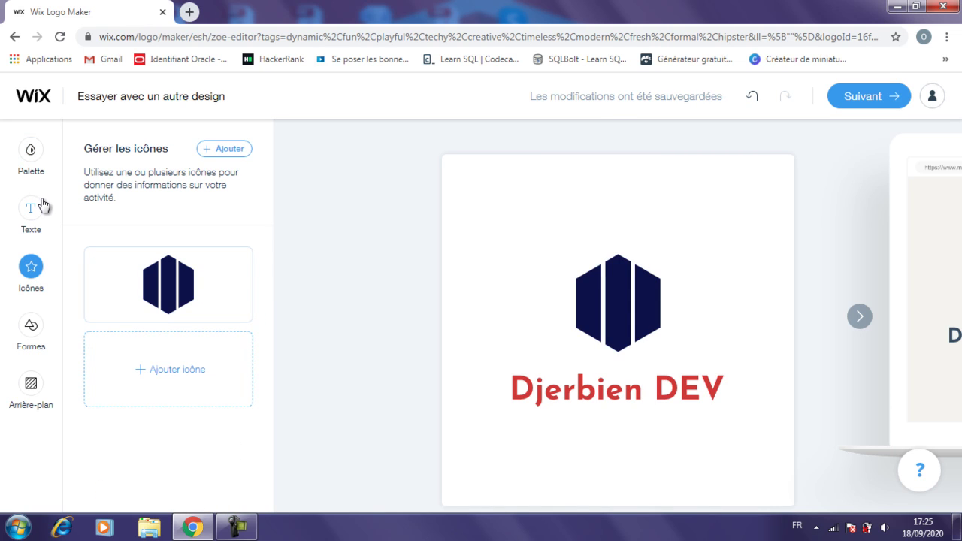
pyautogui.click(32, 154)
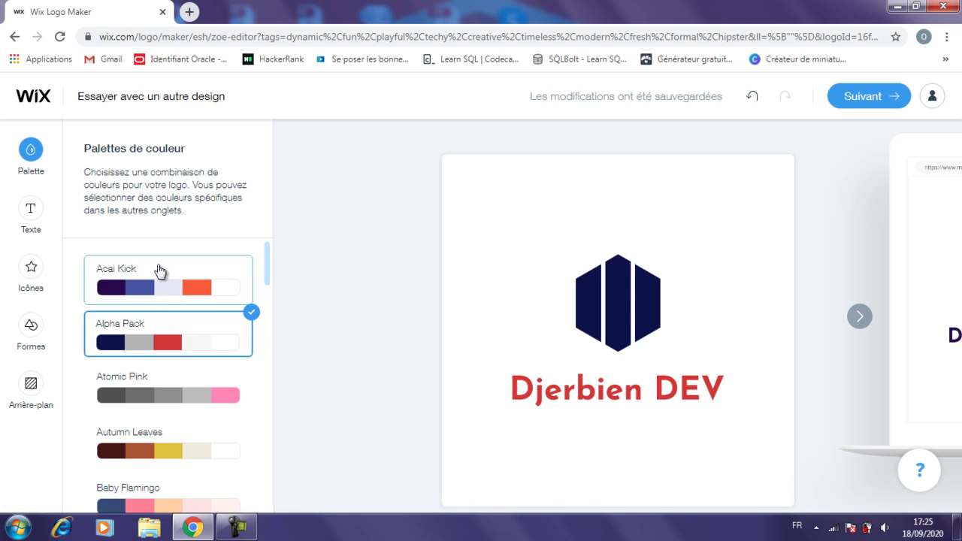
pyautogui.click(160, 271)
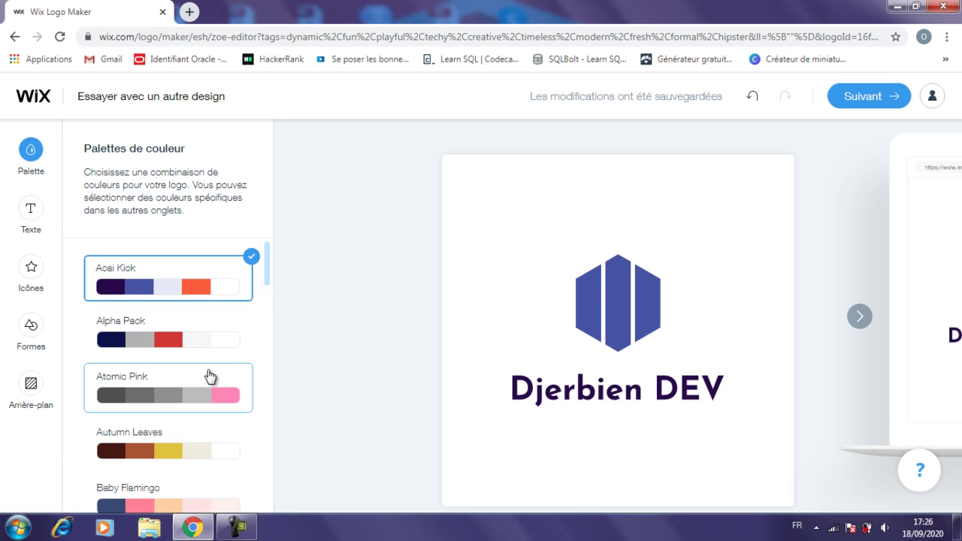
# Try Baby Flamingo and Beach Bonfire, dismiss the Windows warning, and settle on Black Pearl.
pyautogui.moveTo(269, 287)
pyautogui.mouseDown()
pyautogui.moveTo(268, 297)
pyautogui.moveTo(269, 258)
pyautogui.mouseUp()
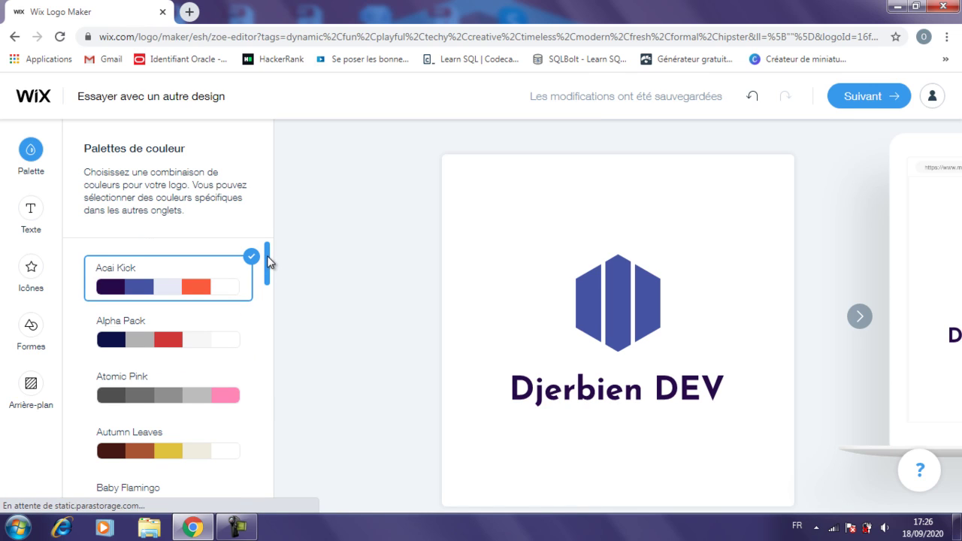
pyautogui.scroll(-2, 237, 332)
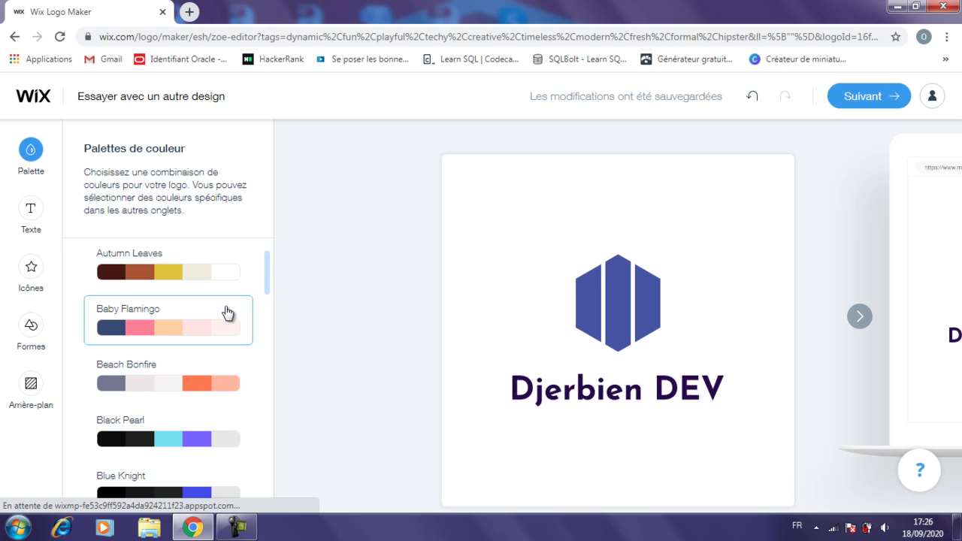
pyautogui.click(228, 313)
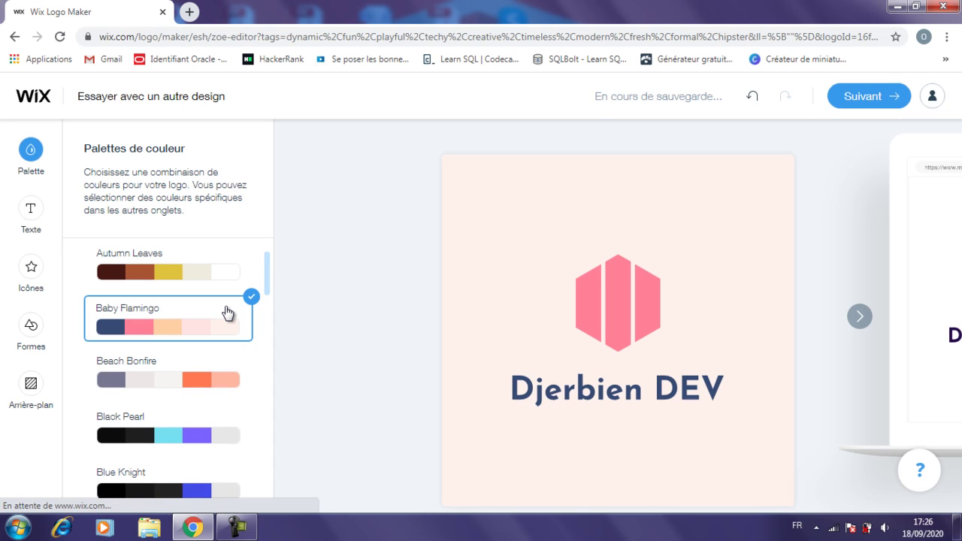
pyautogui.click(203, 362)
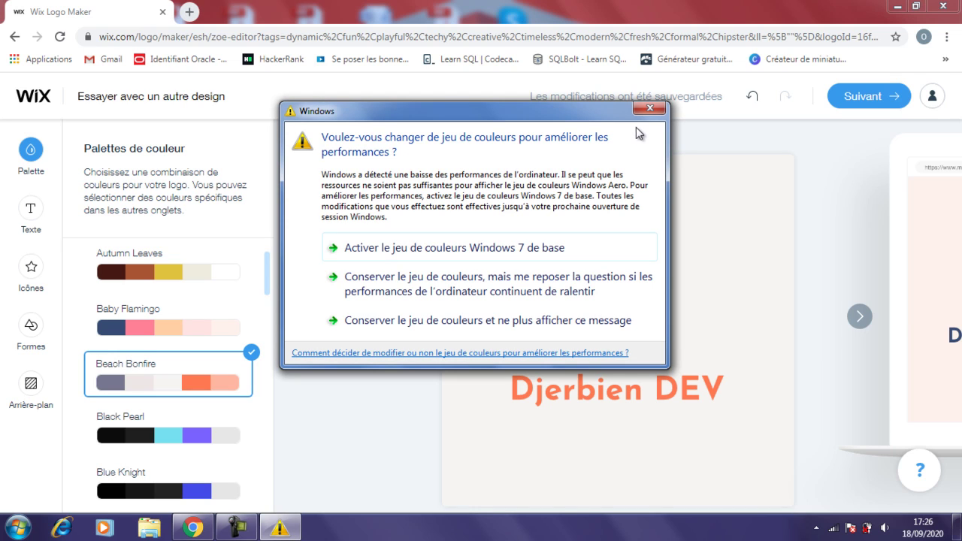
pyautogui.click(651, 110)
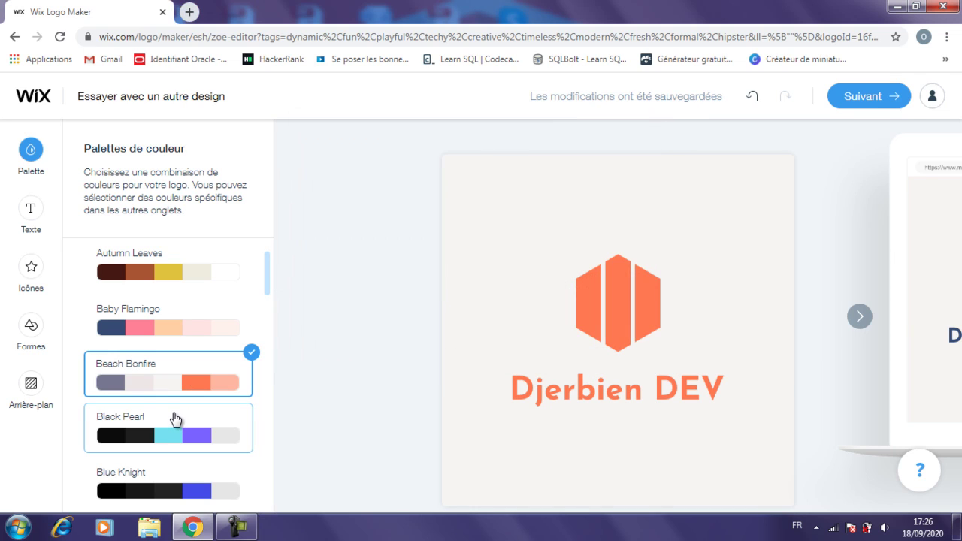
pyautogui.click(175, 418)
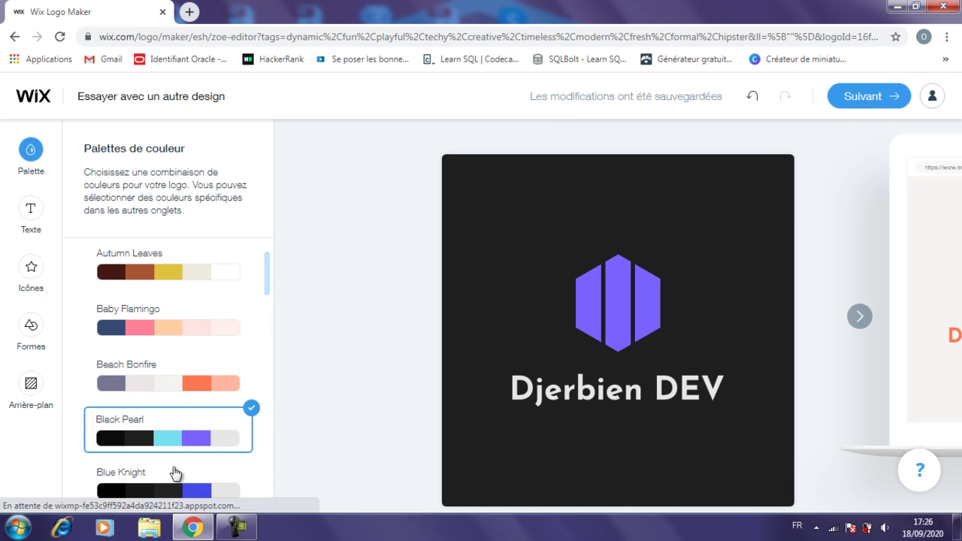
# Try the Blue Knight, Ghost Pepper and Golden Rose palettes, then apply Green Legacy.
pyautogui.click(174, 472)
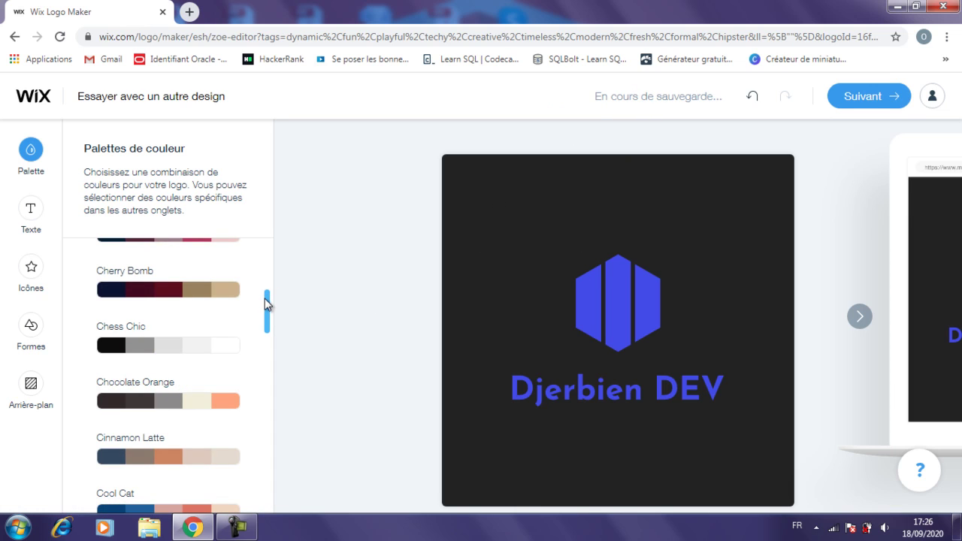
pyautogui.moveTo(264, 303); pyautogui.dragTo(267, 324)
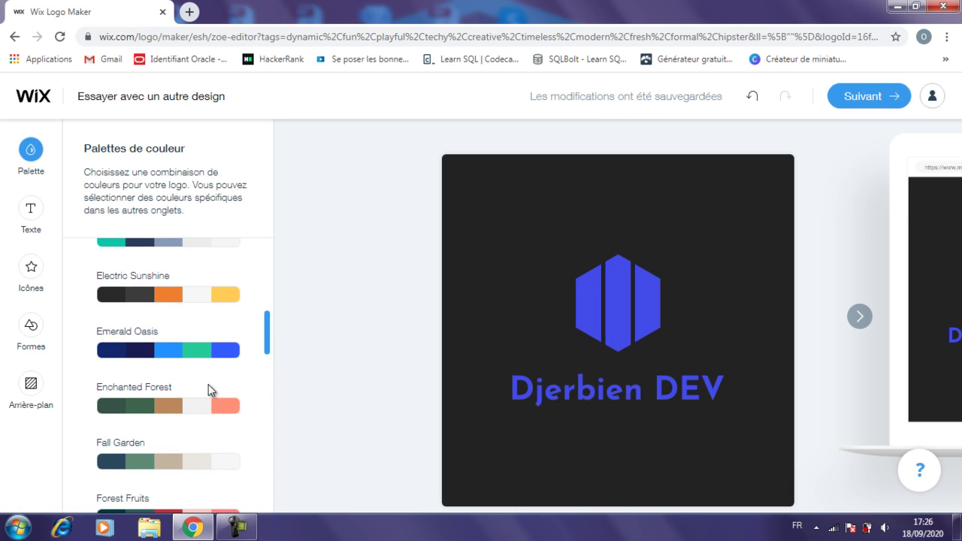
pyautogui.scroll(-4, 195, 301)
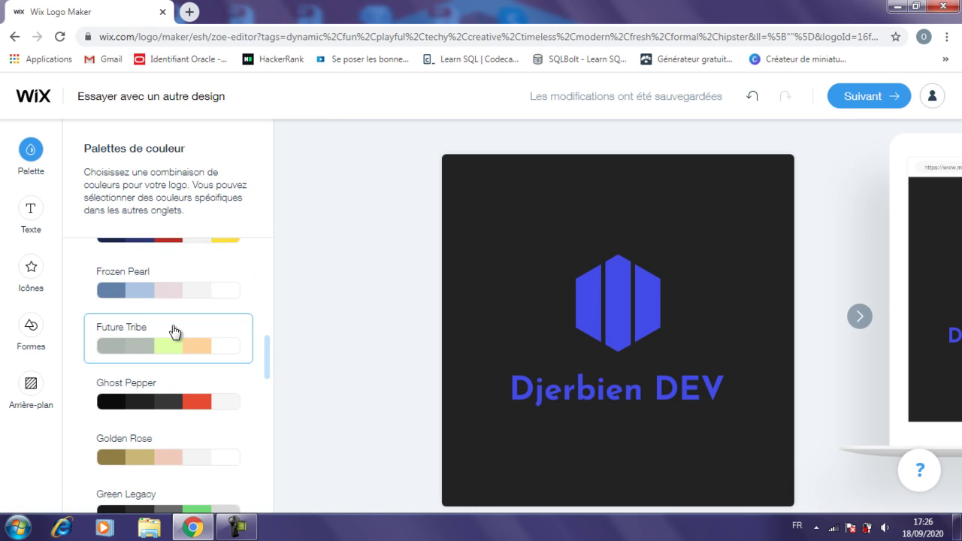
pyautogui.click(153, 384)
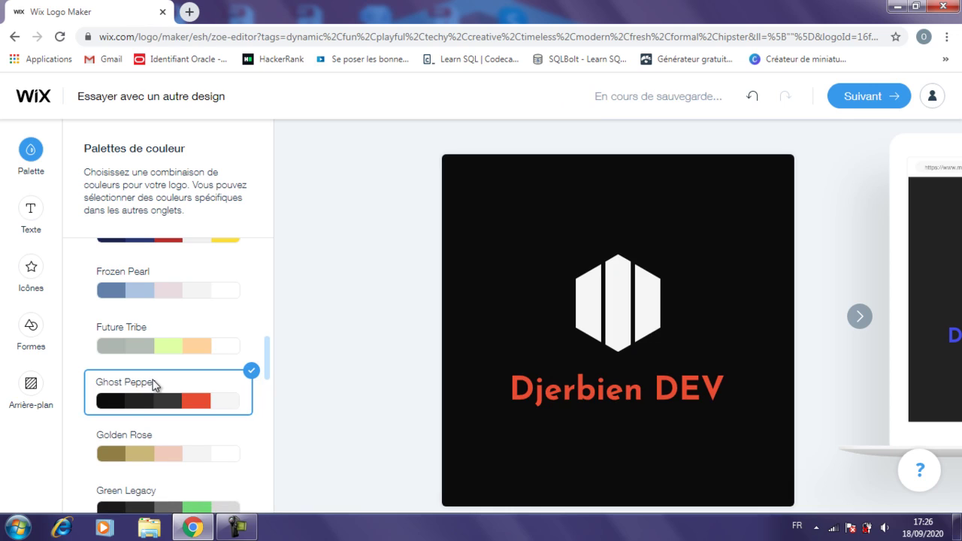
pyautogui.click(151, 431)
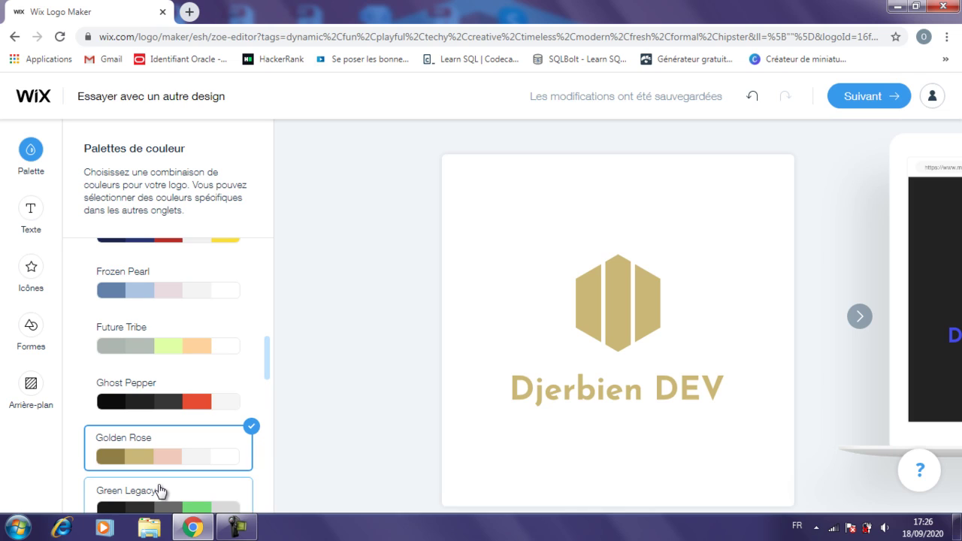
pyautogui.click(160, 491)
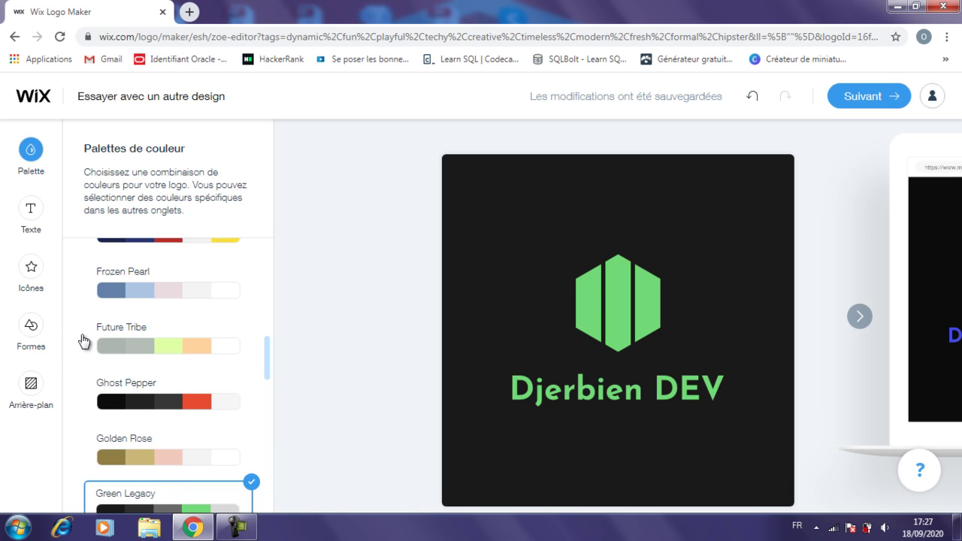
# Look through Icônes and Formes, then open Arrière-plan showing the #1A1A1A background.
pyautogui.click(36, 272)
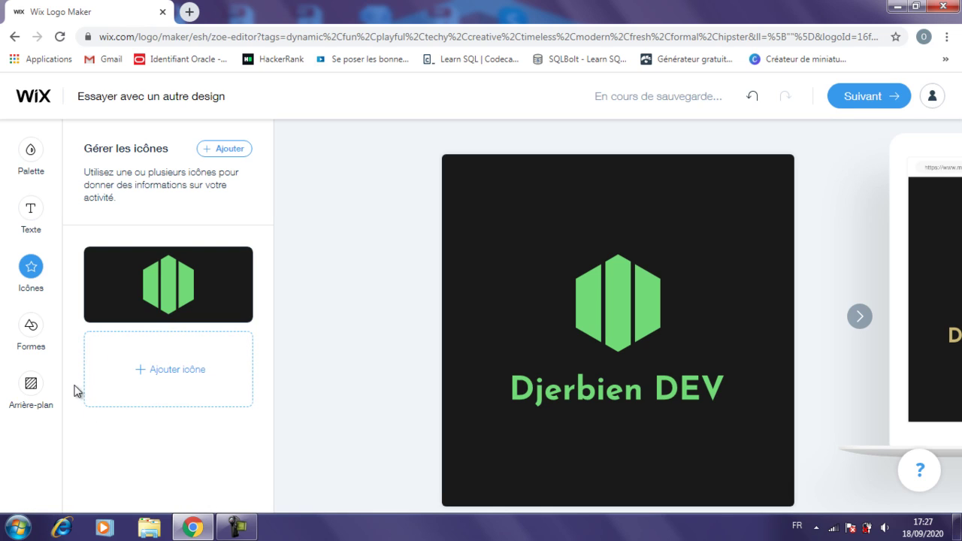
pyautogui.click(39, 334)
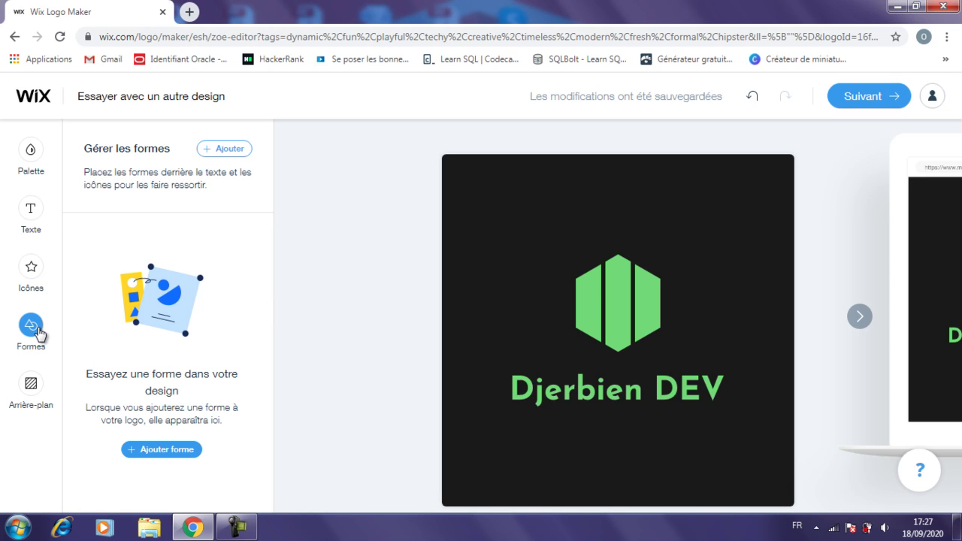
pyautogui.click(33, 395)
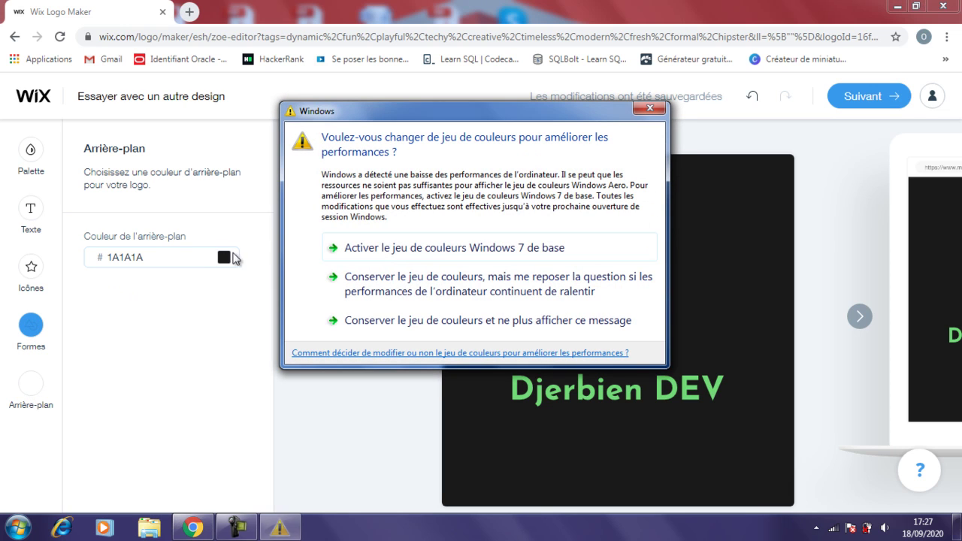
pyautogui.click(649, 109)
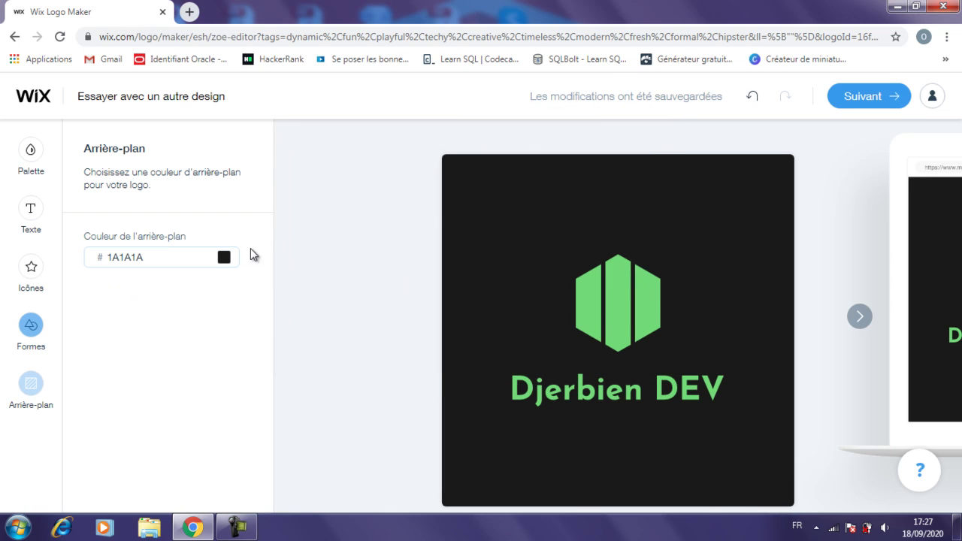
# Try light grey and green, then settle on a dark grey #696969 logo background.
pyautogui.click(224, 258)
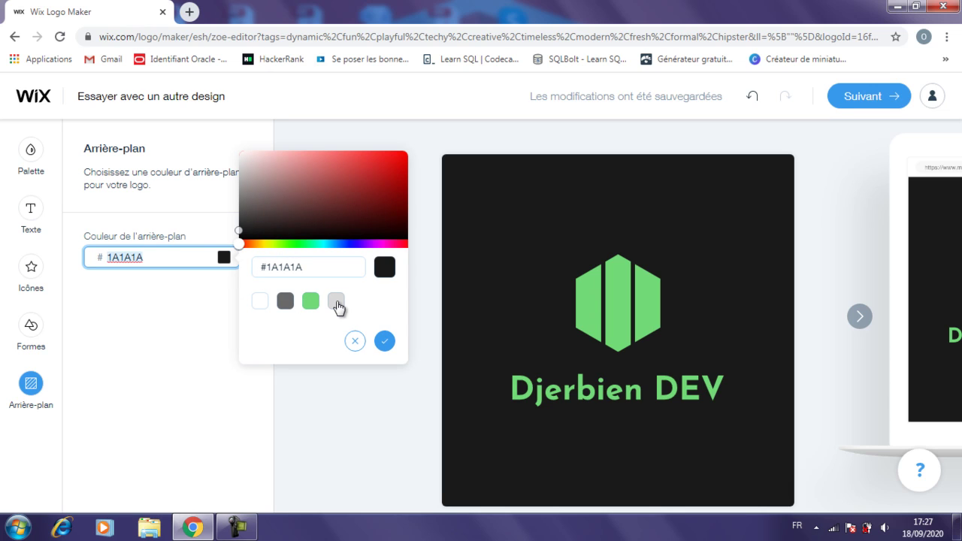
pyautogui.click(335, 303)
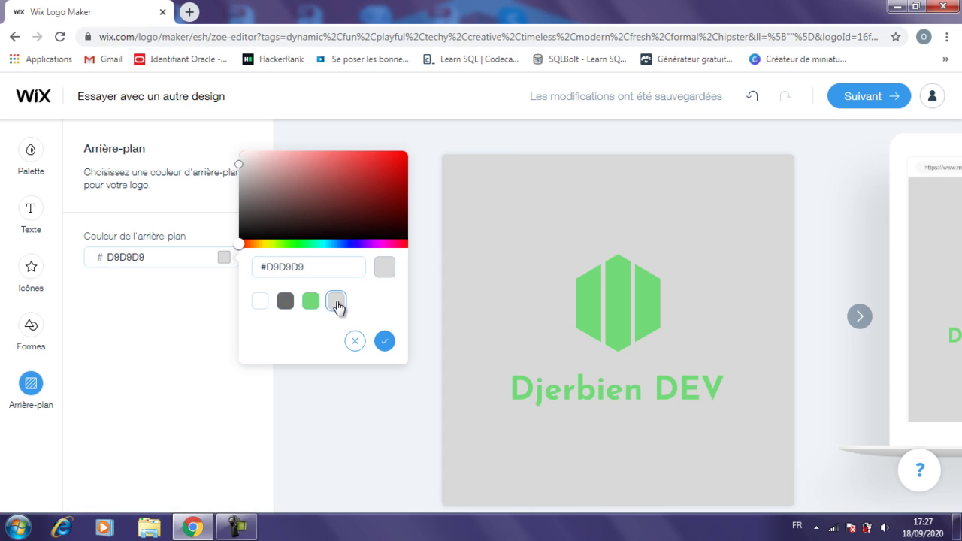
pyautogui.click(352, 245)
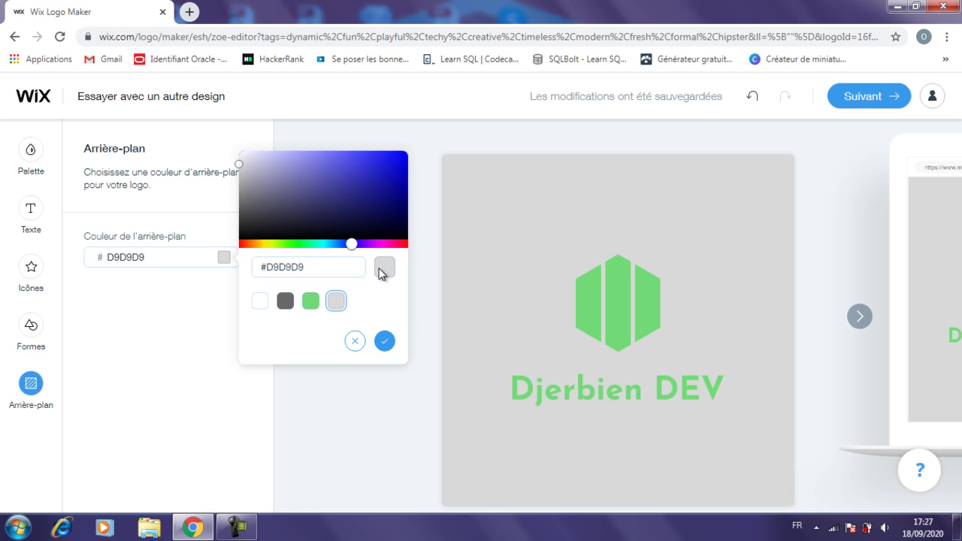
pyautogui.click(308, 302)
pyautogui.click(285, 301)
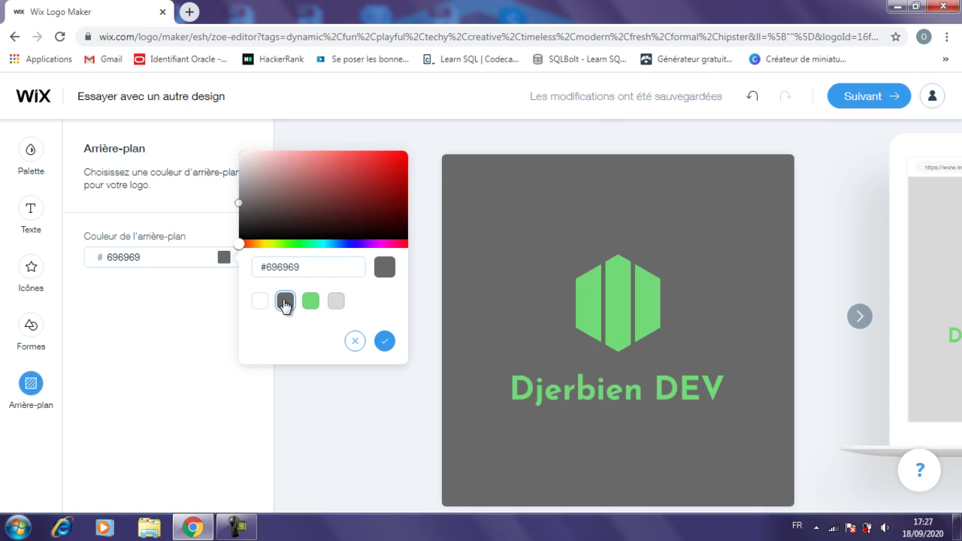
pyautogui.click(384, 342)
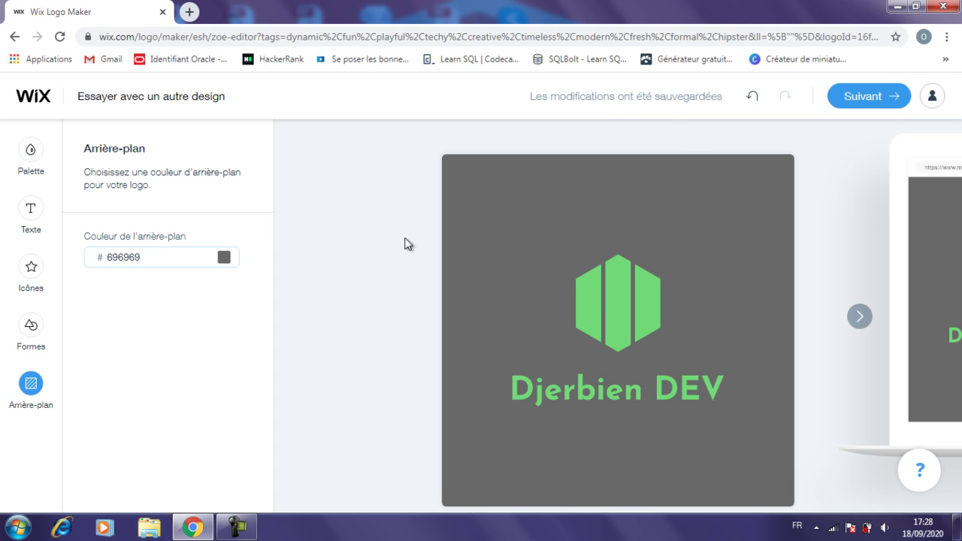
# Leave the editor with Suivant and choose Obtenir mon logo to reach the plans page.
pyautogui.click(849, 103)
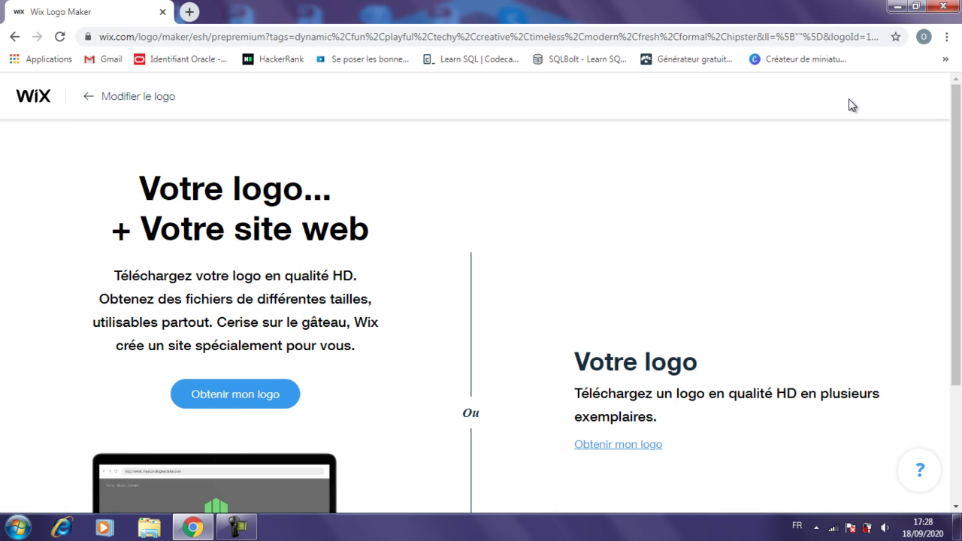
pyautogui.moveTo(960, 185); pyautogui.dragTo(960, 270)
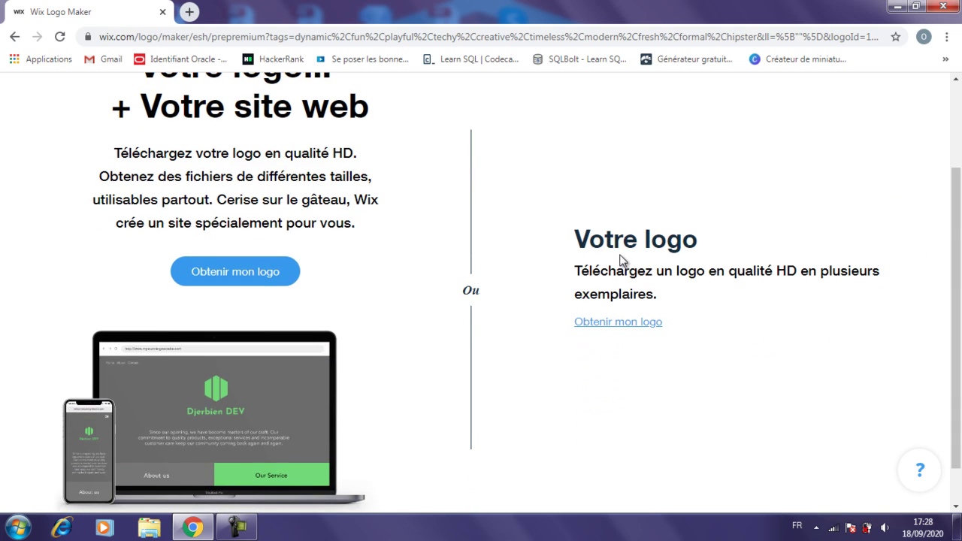
pyautogui.click(248, 275)
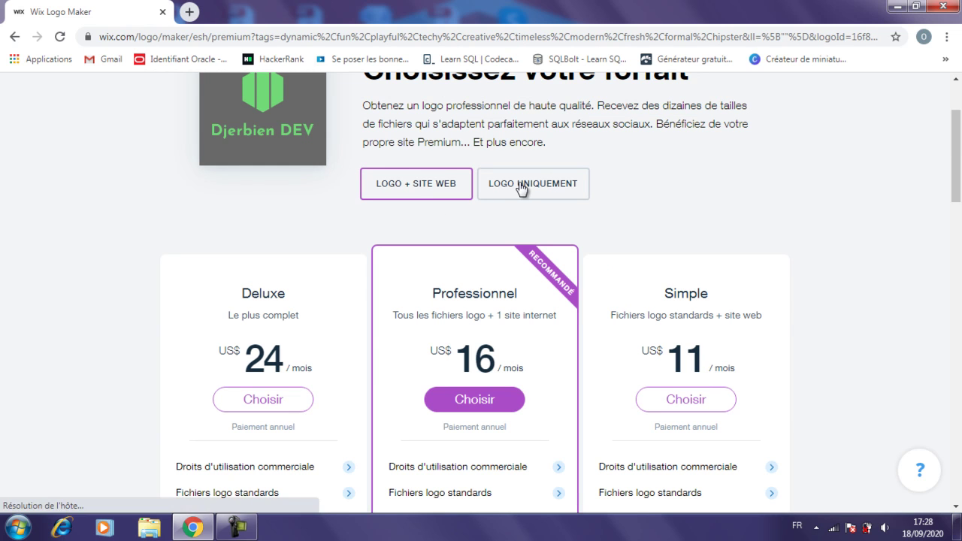
# Download a free sample of the logo from the plans page.
pyautogui.moveTo(956, 193); pyautogui.dragTo(958, 306)
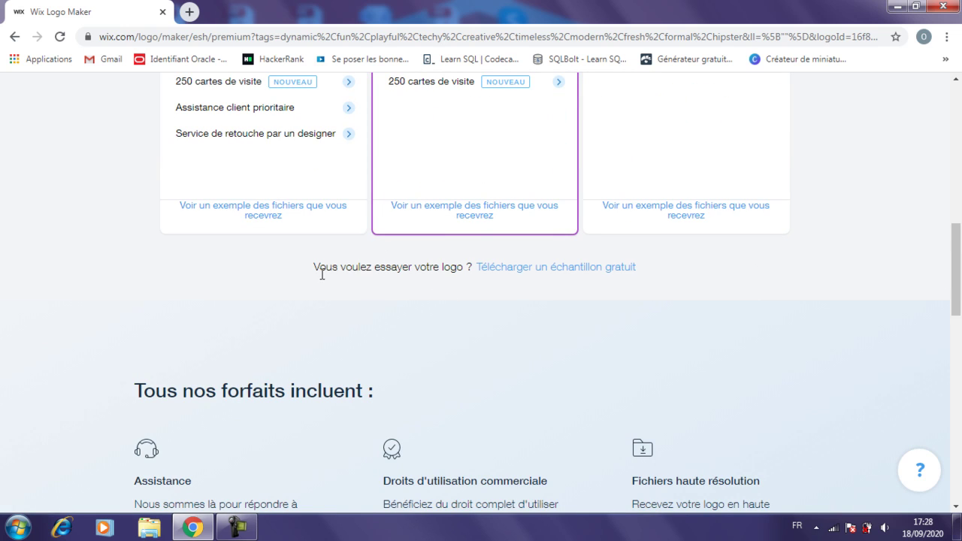
pyautogui.tripleClick(509, 269)
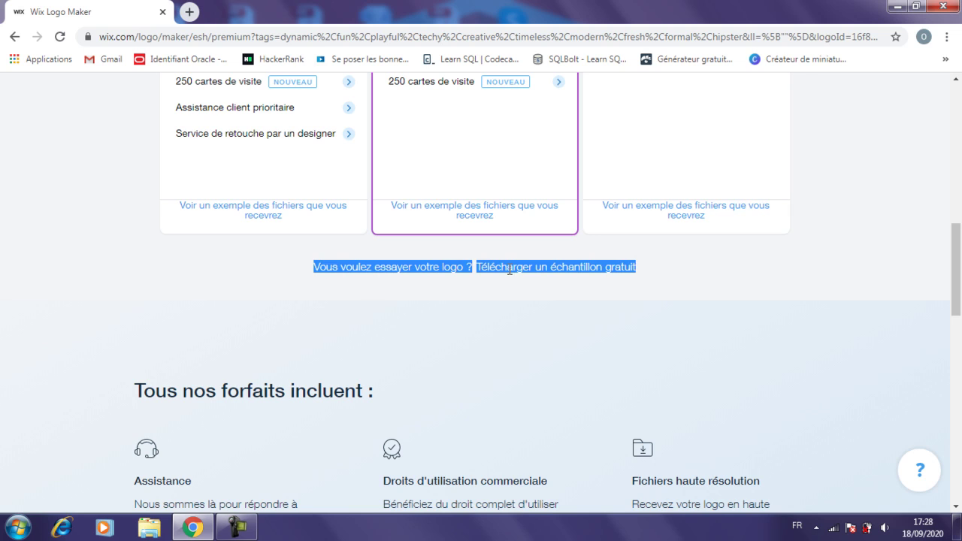
pyautogui.click(591, 298)
pyautogui.click(592, 270)
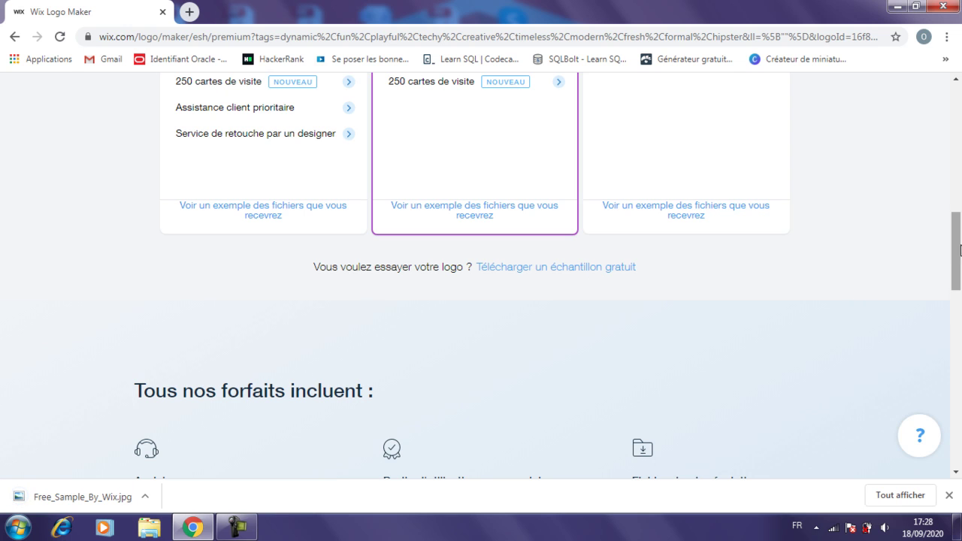
# Download the free sample again as Free_Sample_By_Wix.jpg (3.4 Ko).
pyautogui.moveTo(960, 218); pyautogui.dragTo(960, 182)
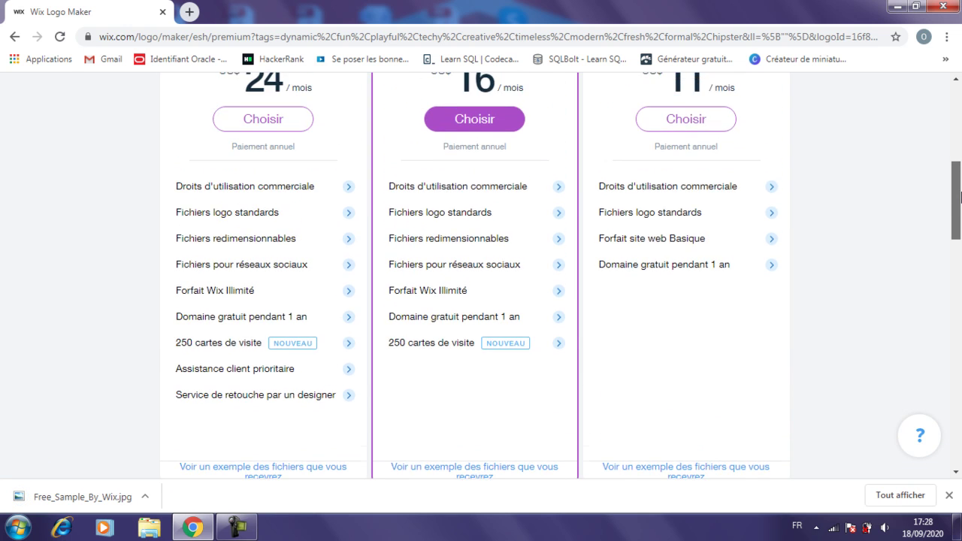
pyautogui.moveTo(959, 182); pyautogui.dragTo(959, 167)
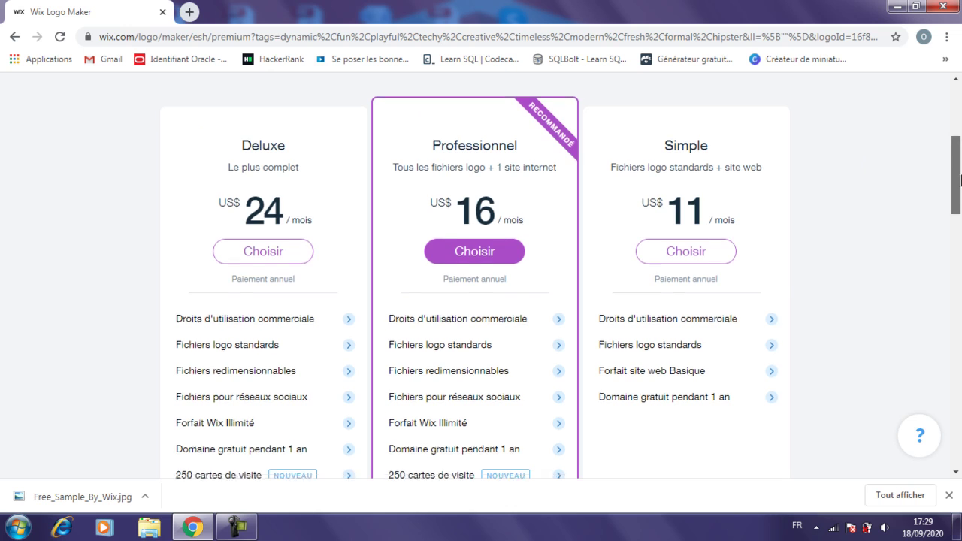
pyautogui.scroll(-2, 826, 195)
pyautogui.scroll(-1, 751, 240)
pyautogui.scroll(-1, 685, 290)
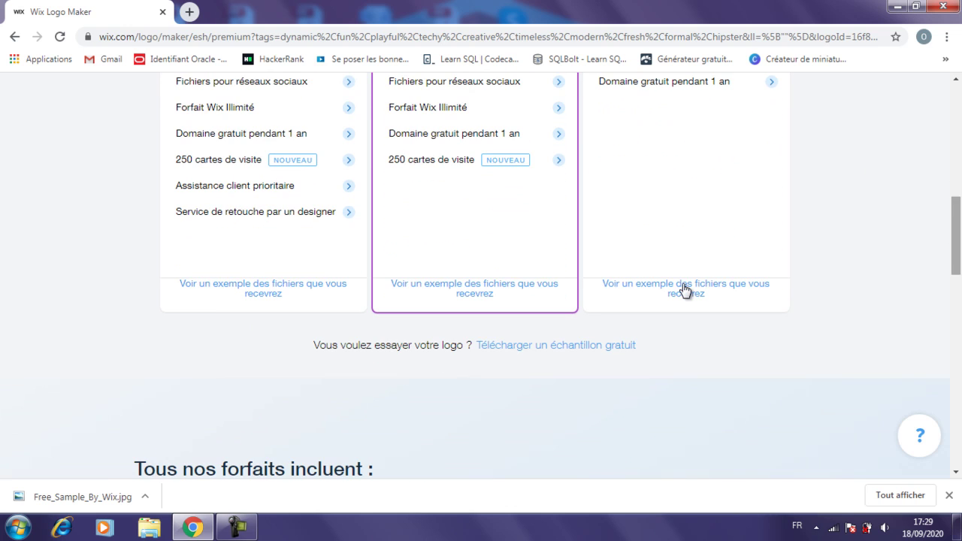
pyautogui.click(579, 351)
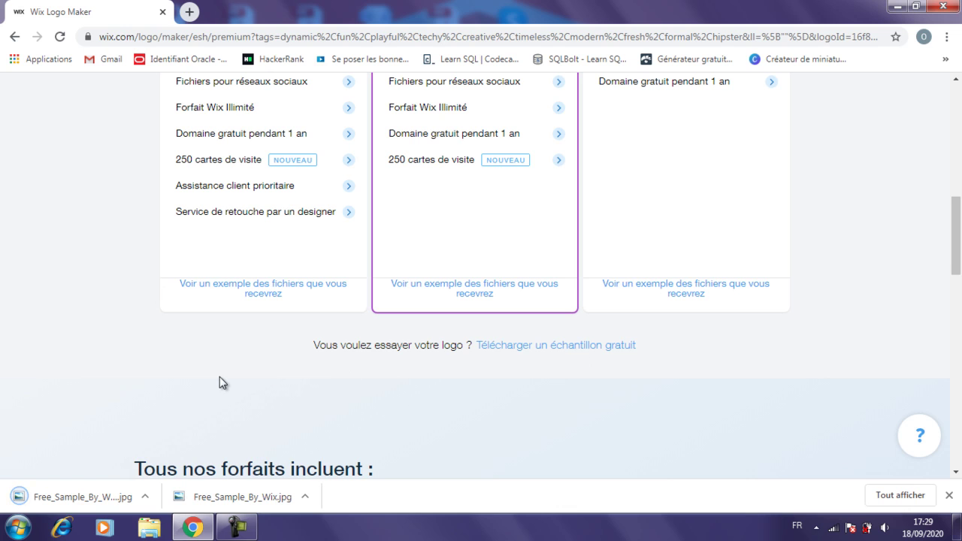
# View Free_Sample_By_Wix (1).jpg in Photo Viewer to check the grey logo, then minimize it.
pyautogui.click(117, 497)
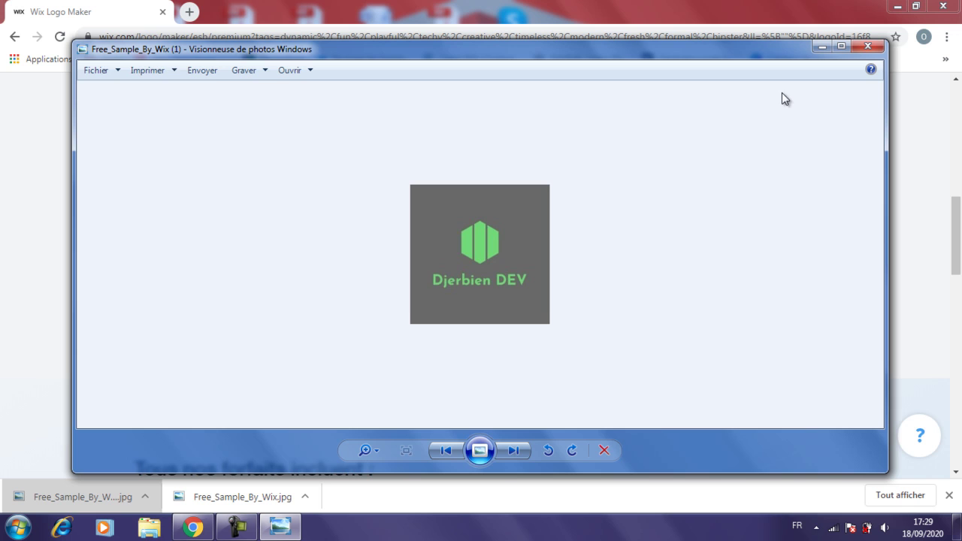
pyautogui.click(820, 49)
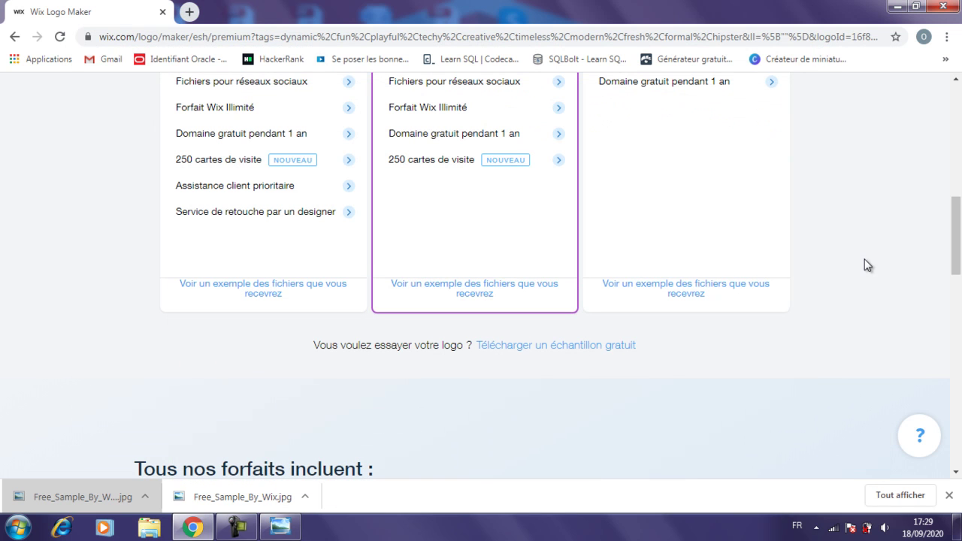
pyautogui.moveTo(956, 233); pyautogui.dragTo(956, 120)
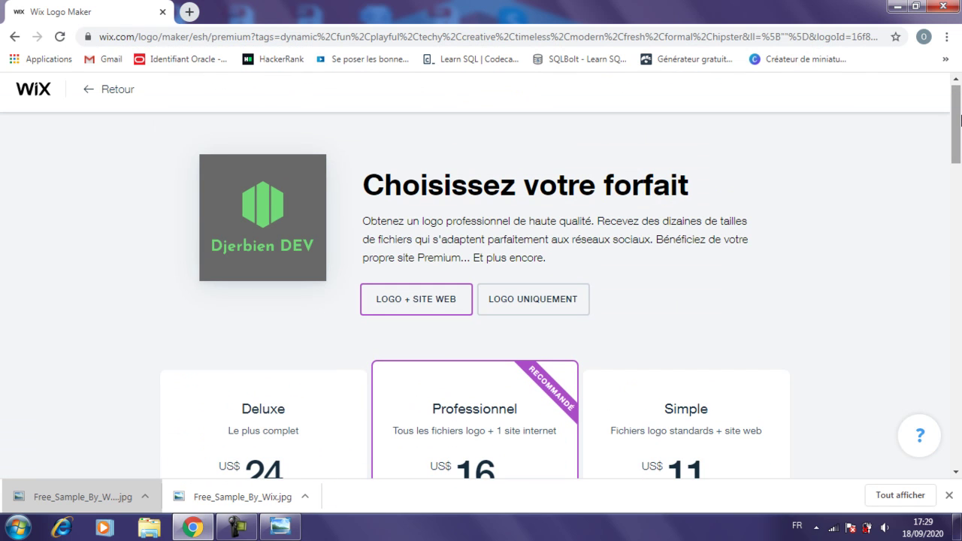